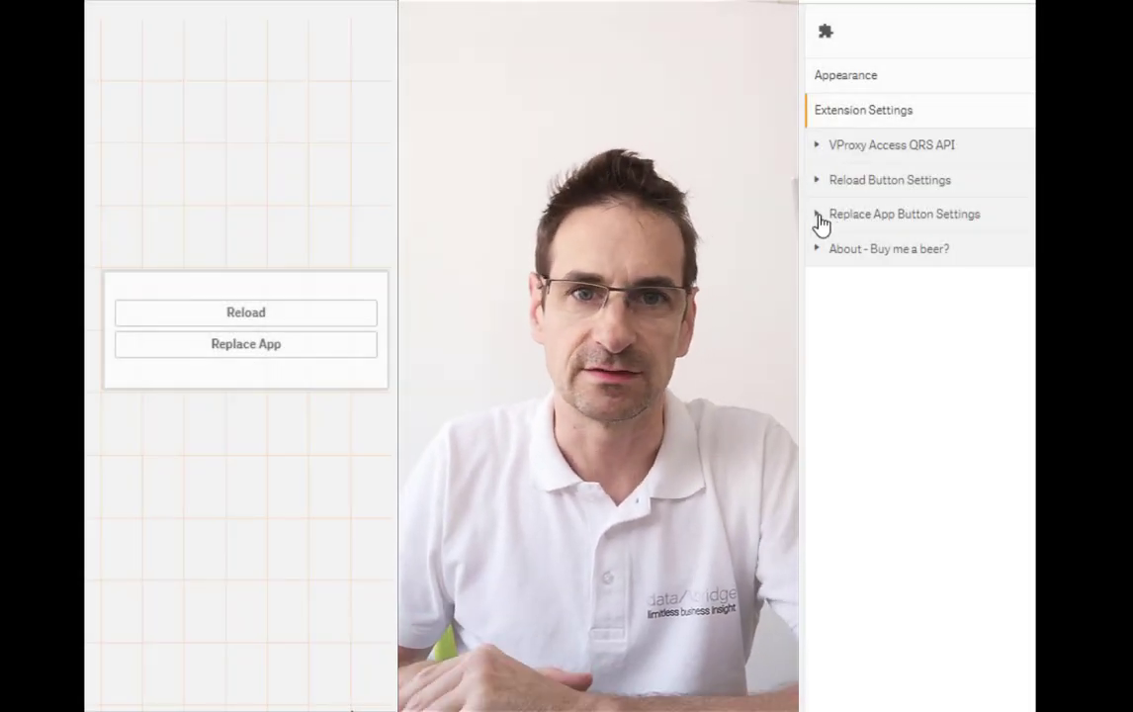
- Tick Keep data + script of target app, then enable the Reload button's Conditional Show
left_click(820, 218)
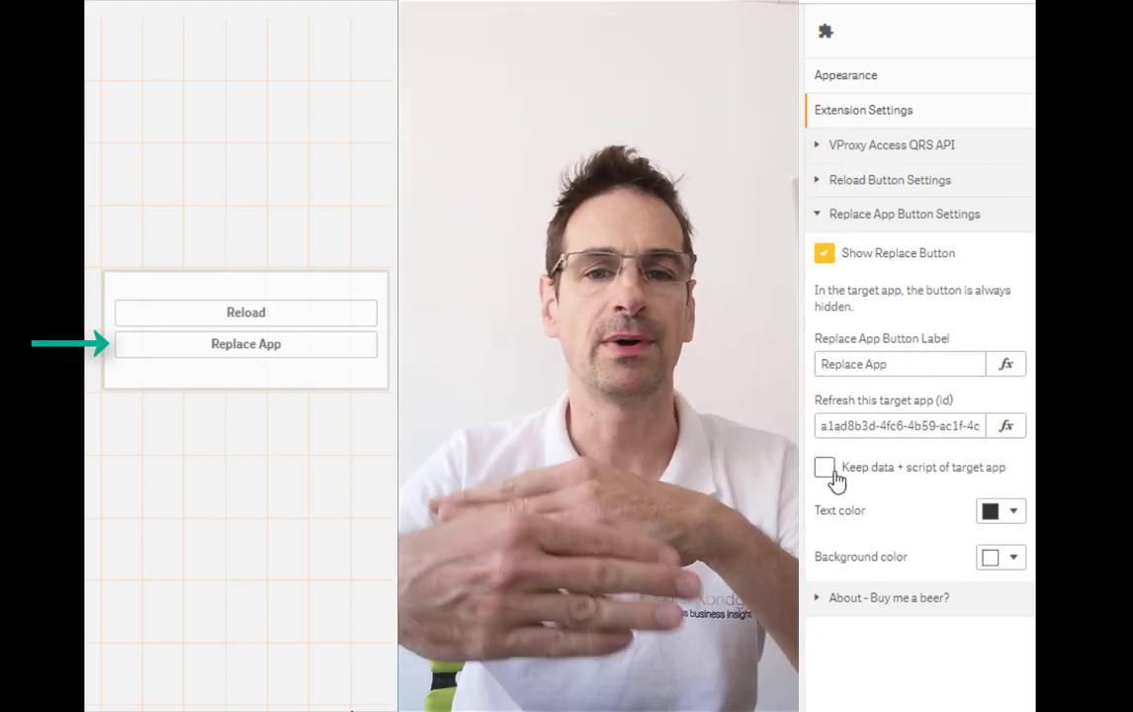
left_click(825, 468)
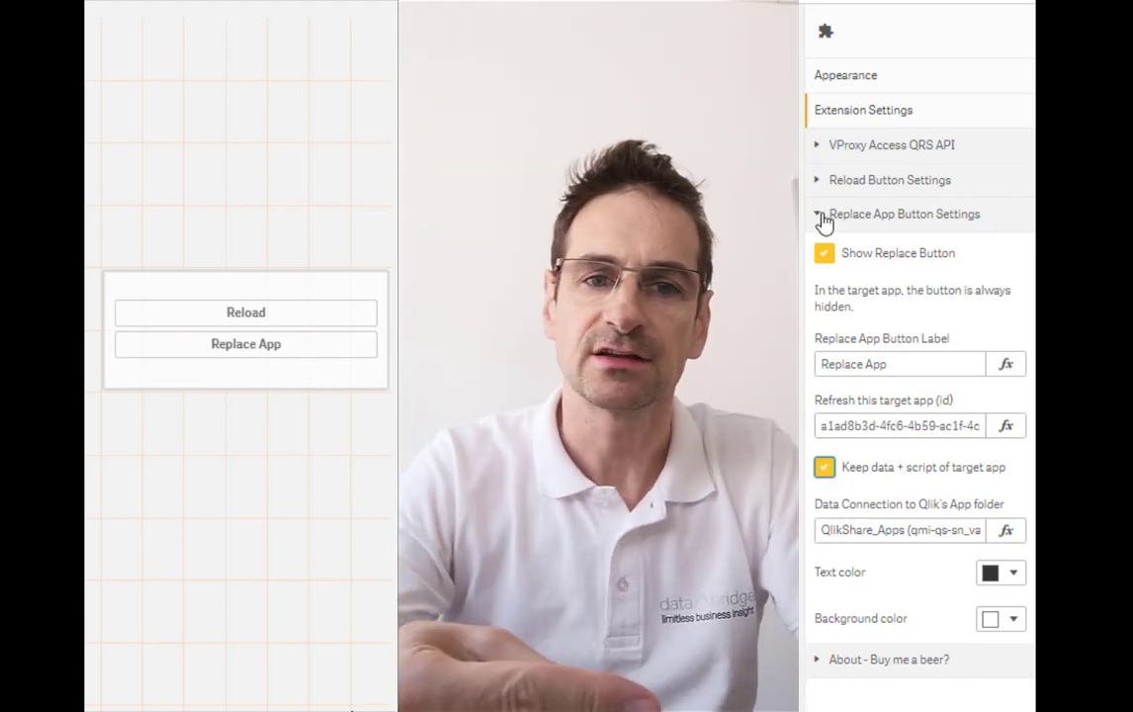
left_click(822, 215)
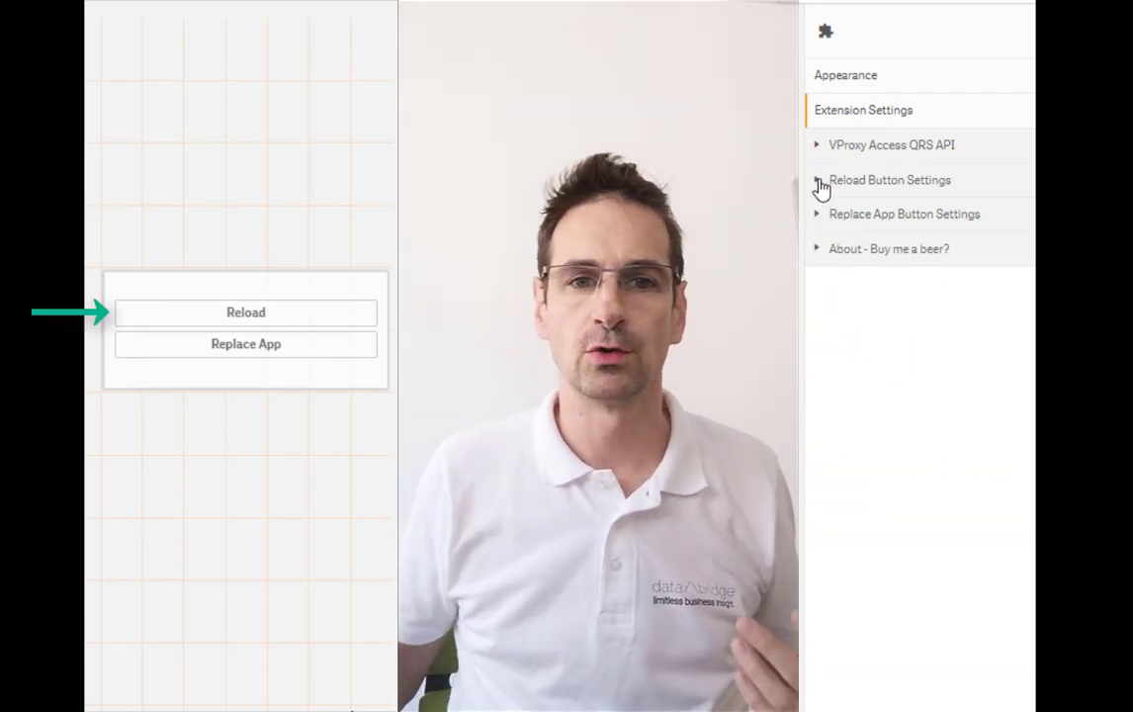
left_click(821, 184)
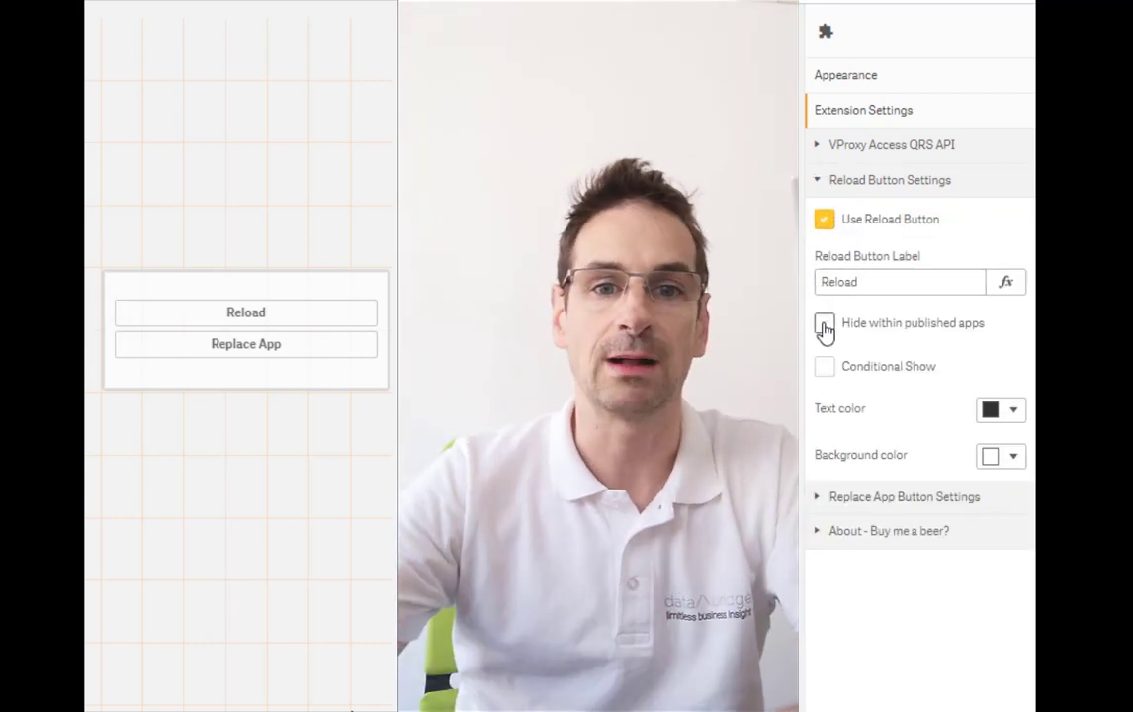
left_click(826, 368)
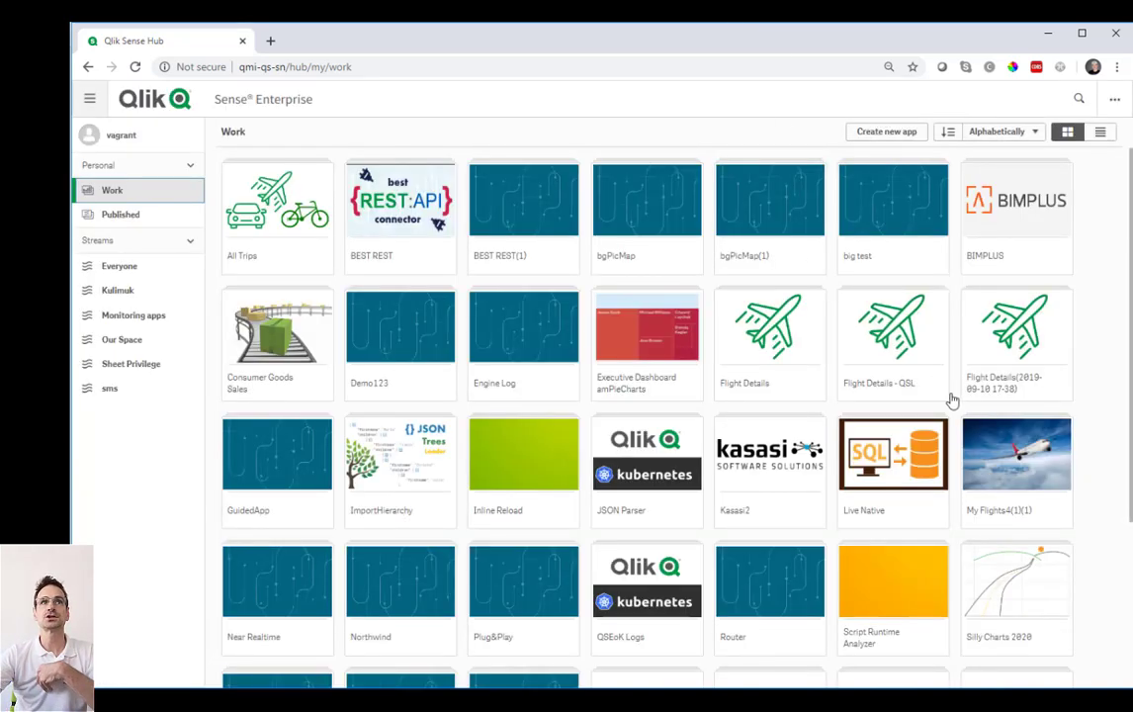
- Publish Silly Charts 2020 to the Everyone stream and open it from that stream
middle_click(973, 580)
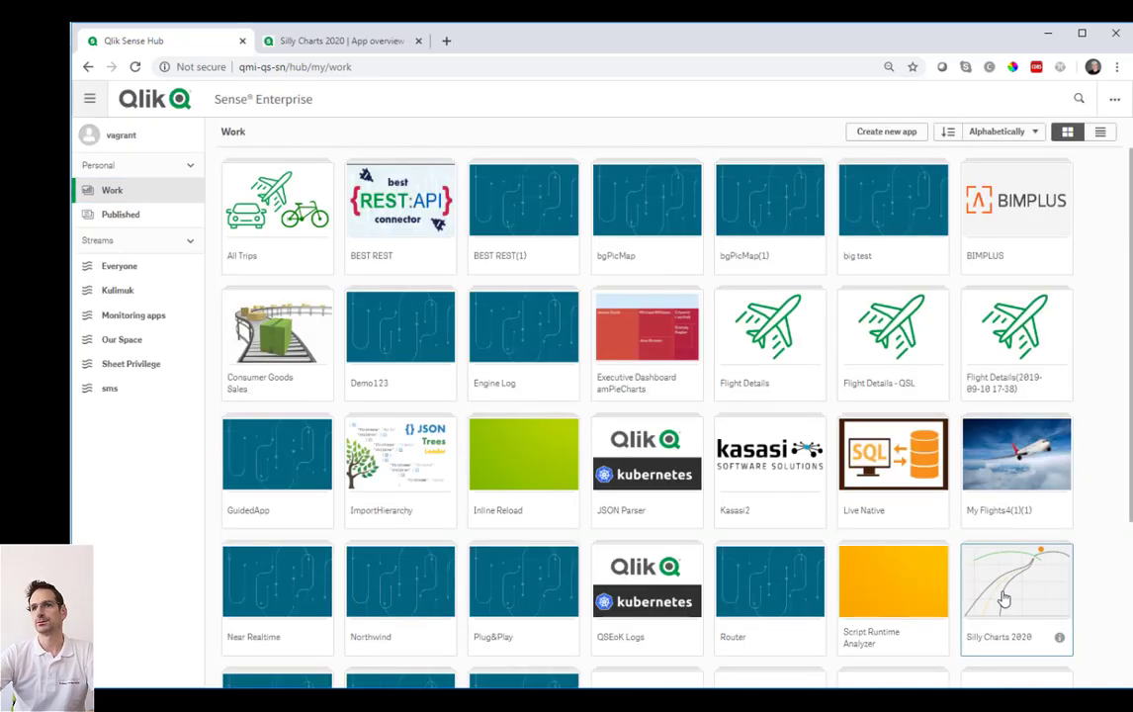
right_click(1004, 597)
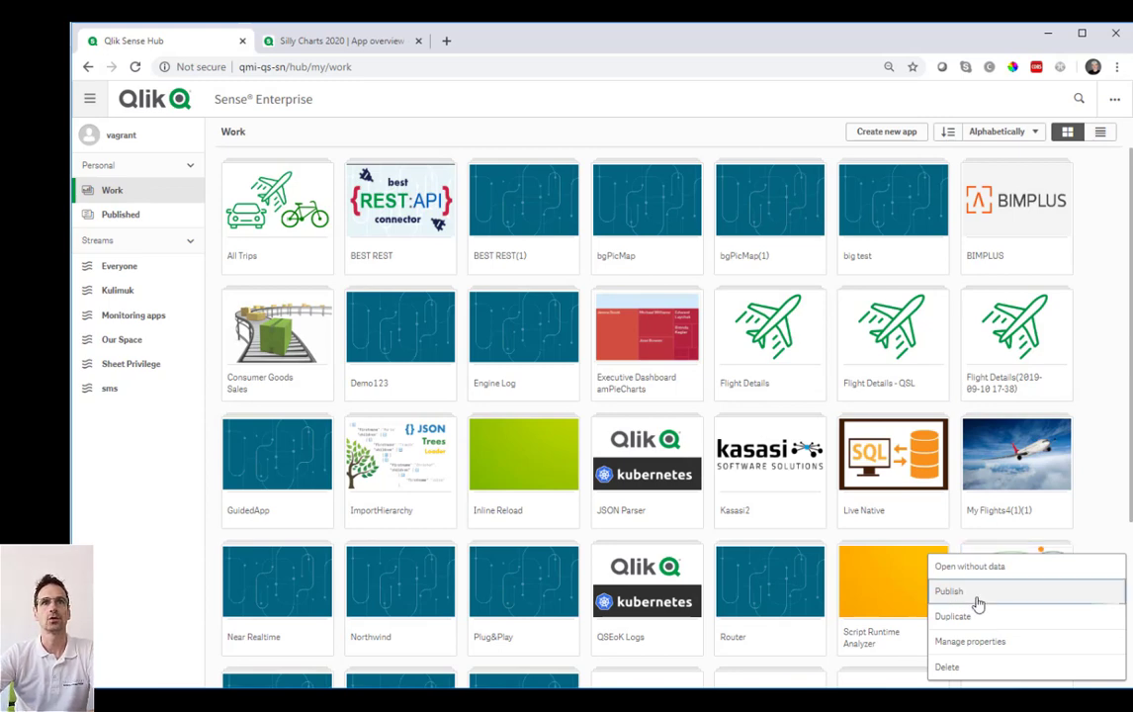
left_click(1000, 594)
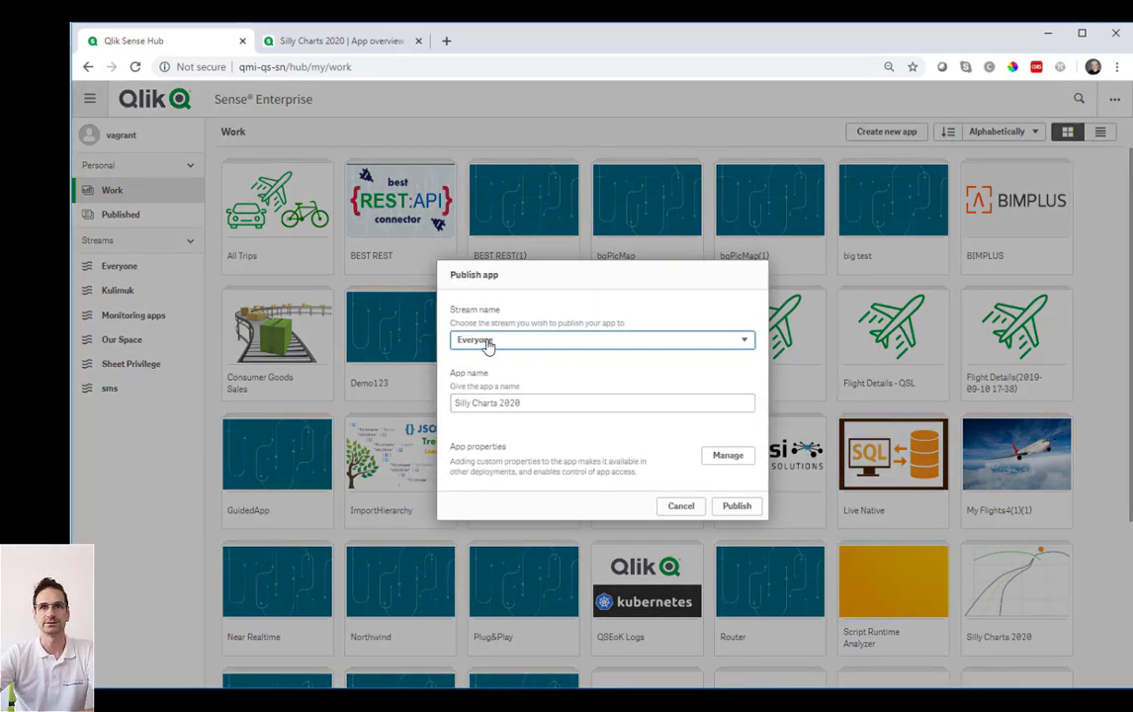
left_click(736, 507)
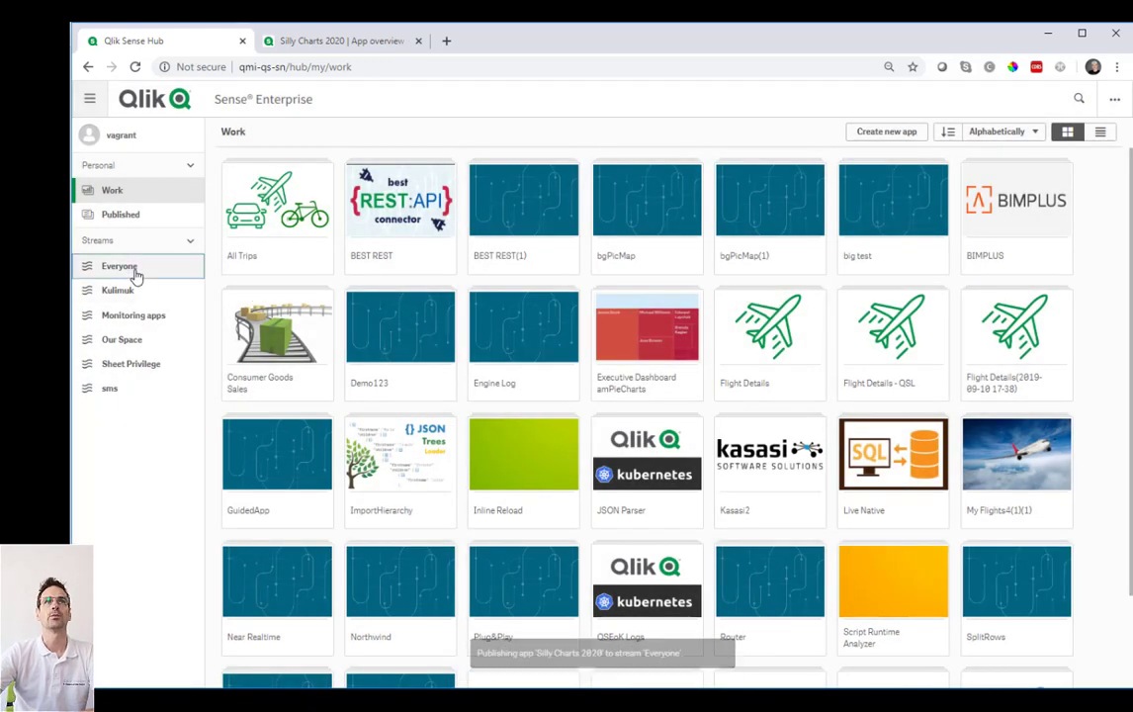
left_click(134, 267)
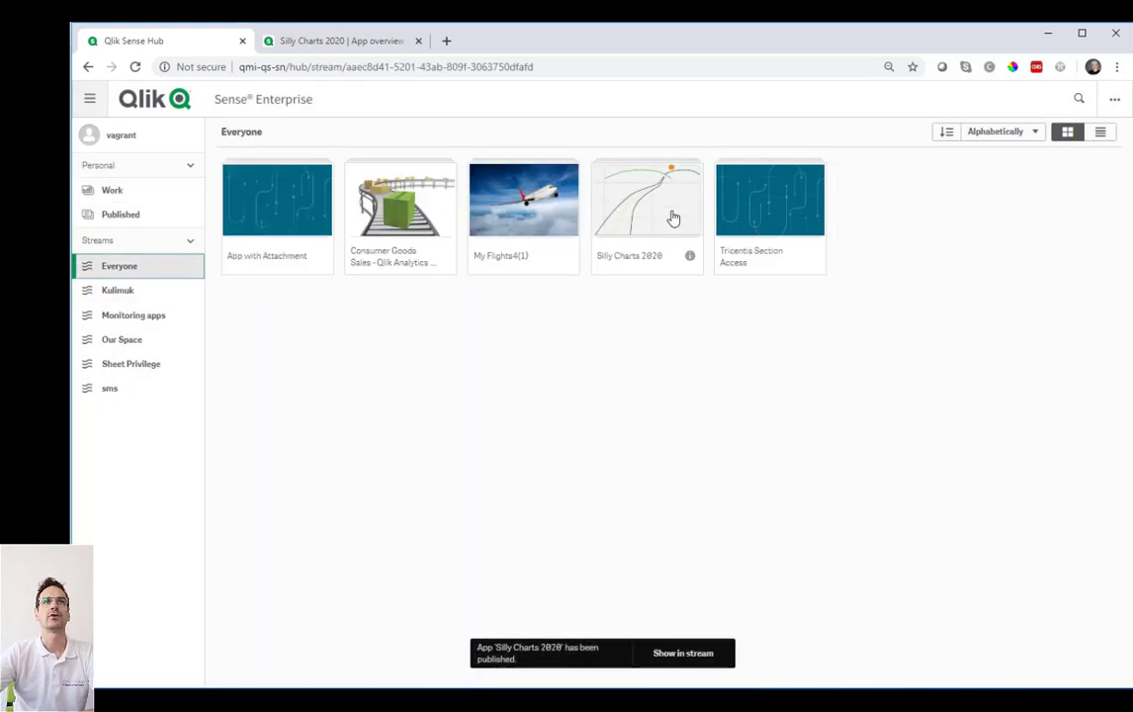
left_click(419, 42)
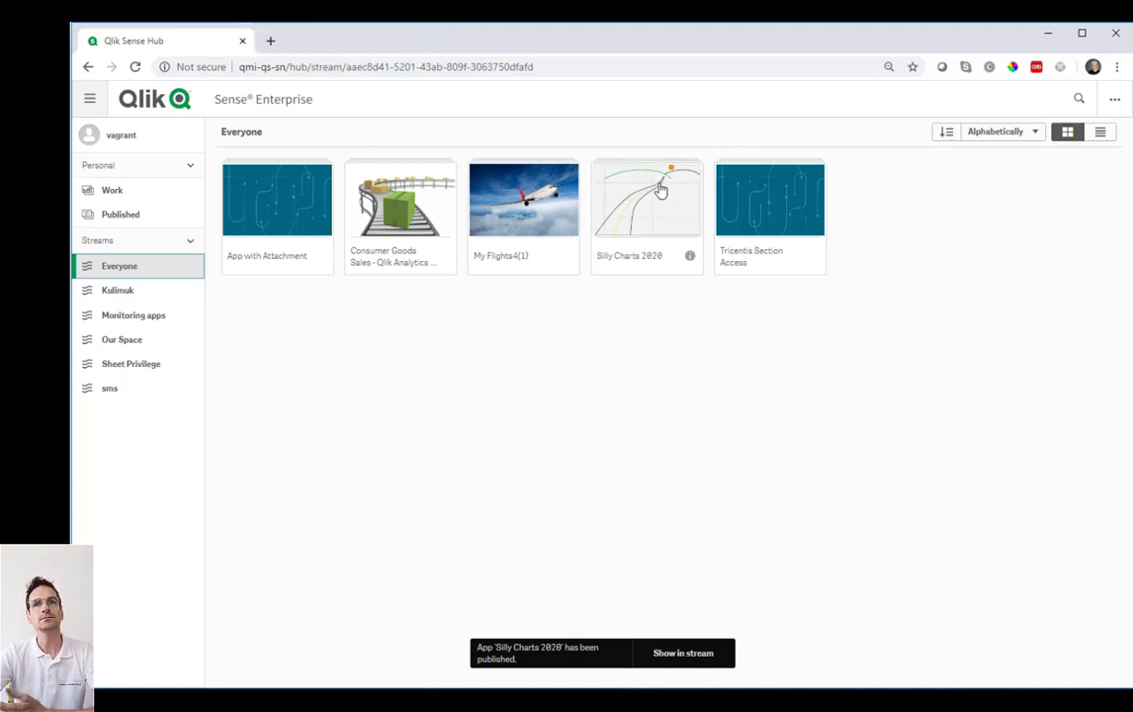
left_click(660, 189)
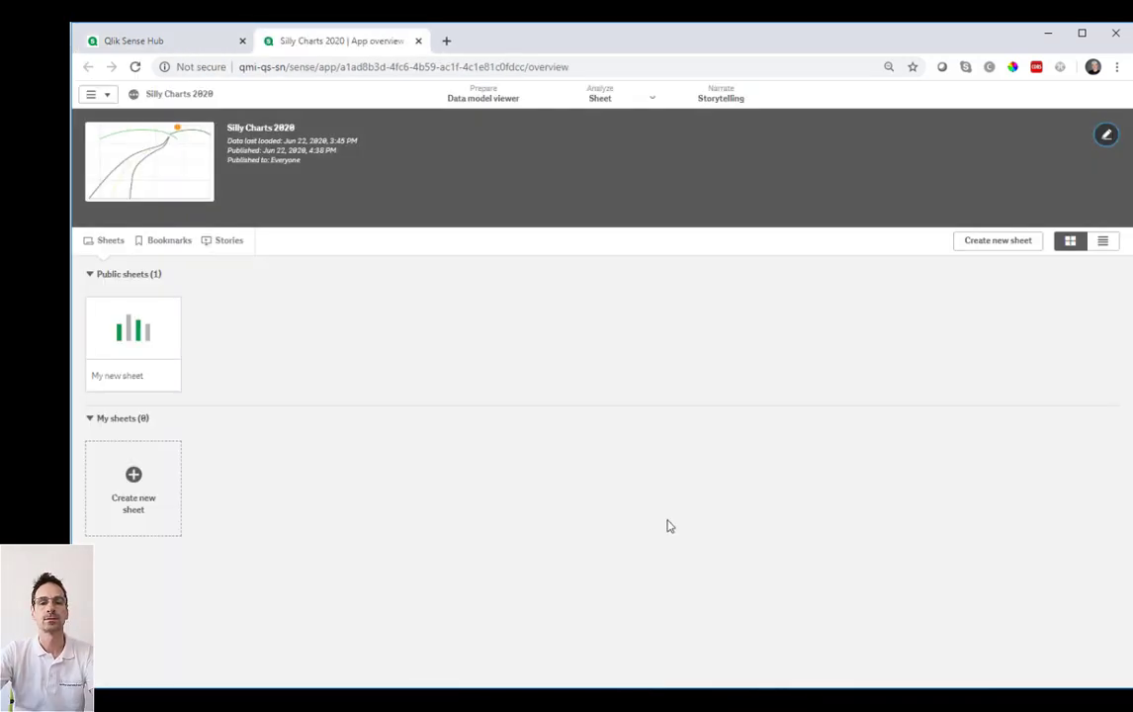
- Open the published app's My new sheet, then return to the hub's Everyone stream tab
left_click(124, 326)
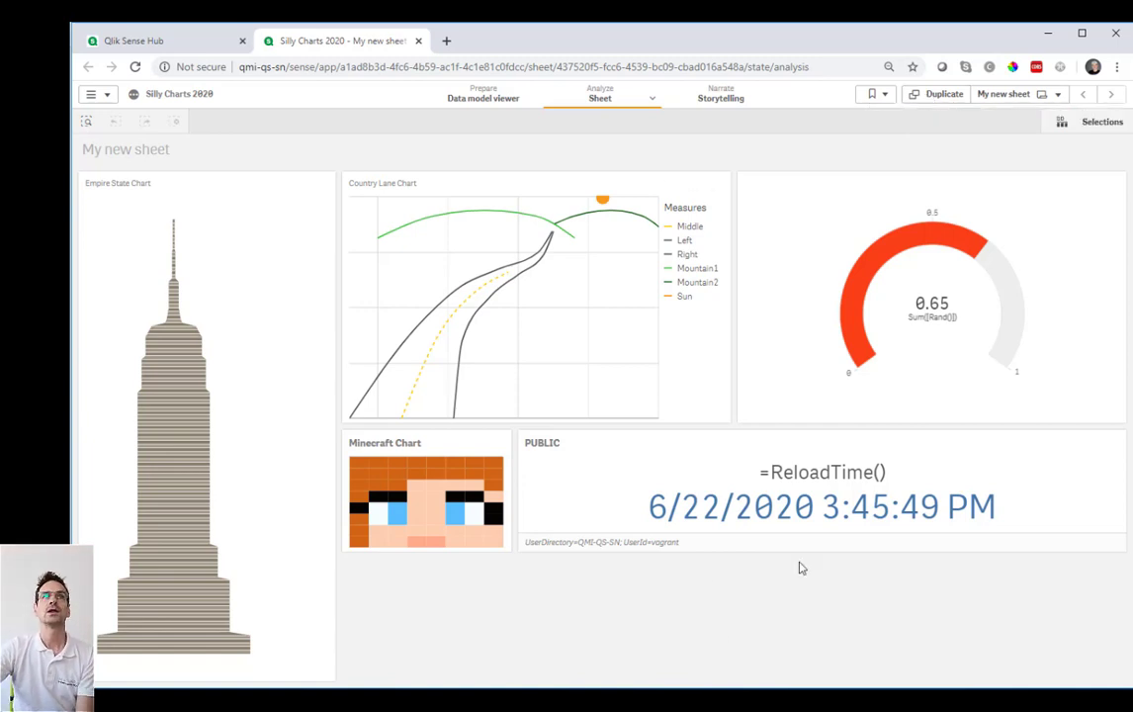
left_click(193, 43)
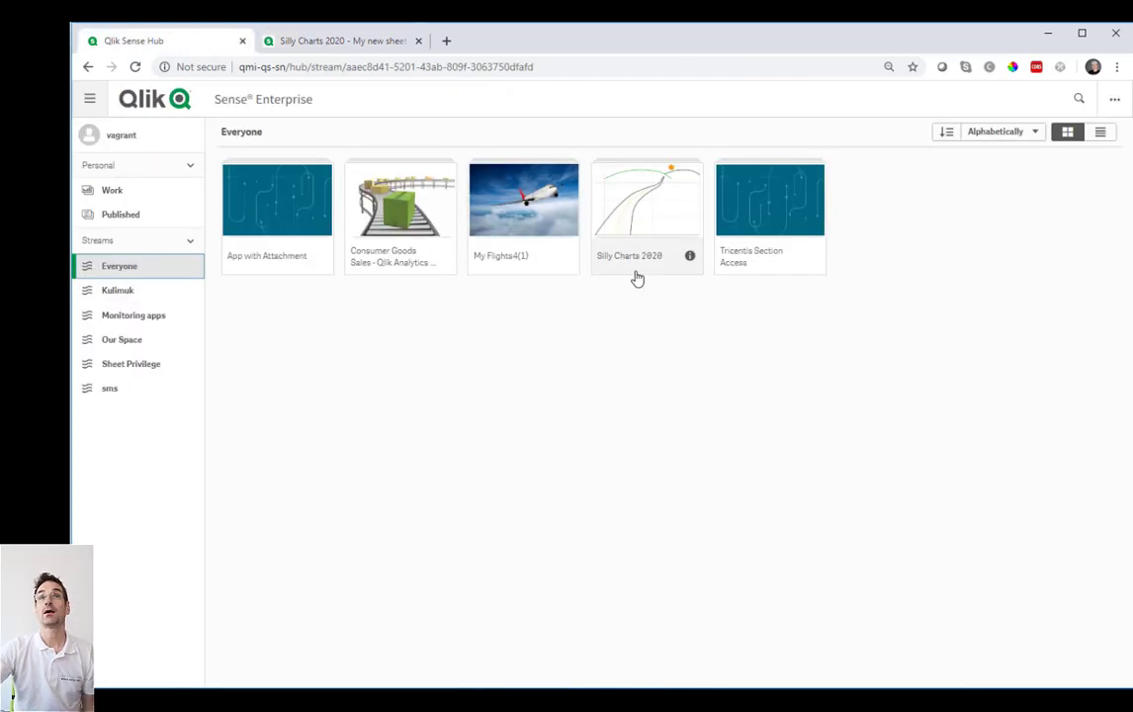
- Duplicate the published Silly Charts 2020 and open the Silly Charts 2020(1) copy from Work
right_click(635, 197)
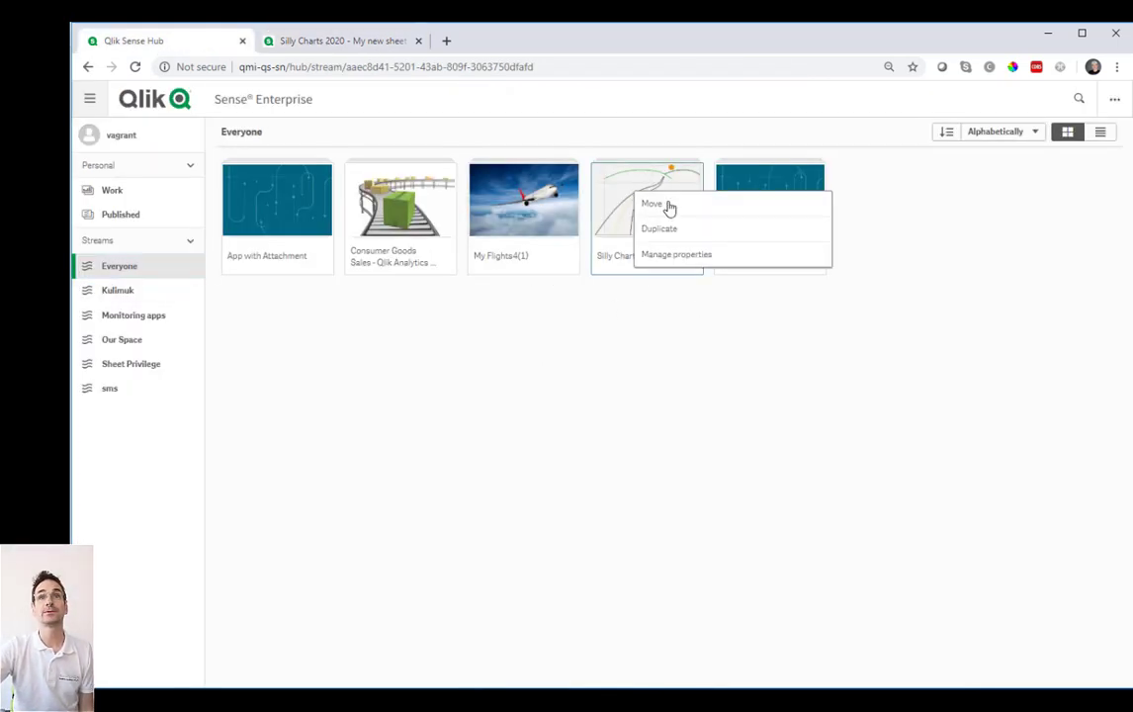
left_click(687, 227)
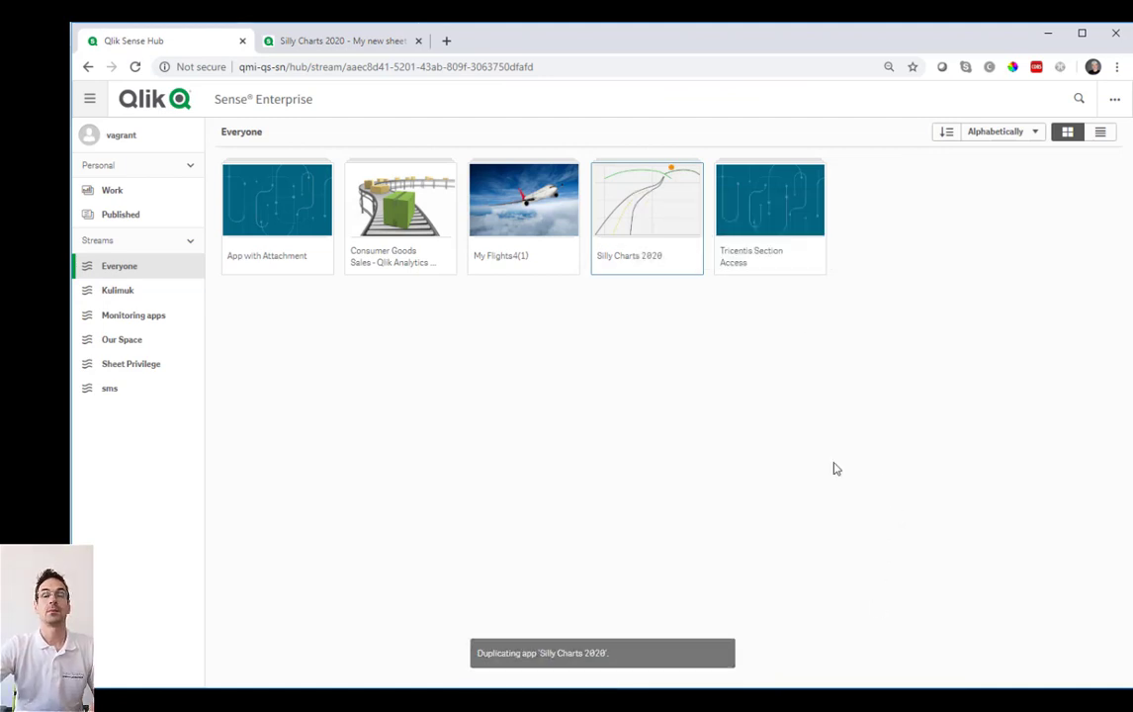
left_click(118, 200)
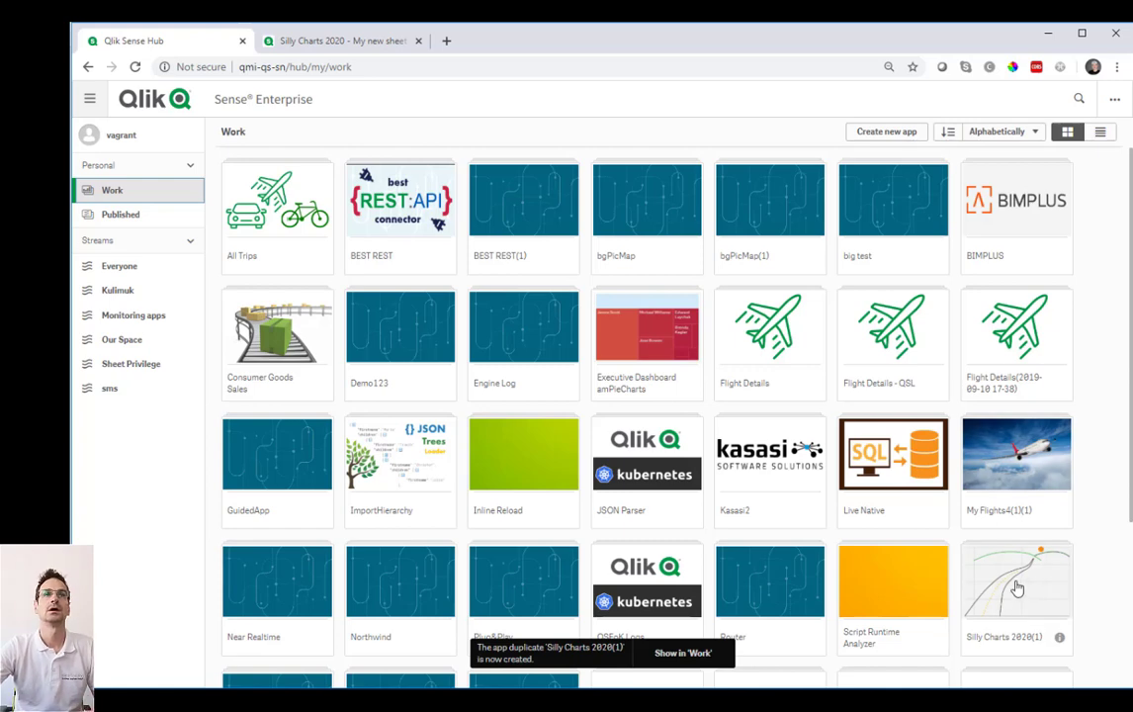
left_click(1017, 588)
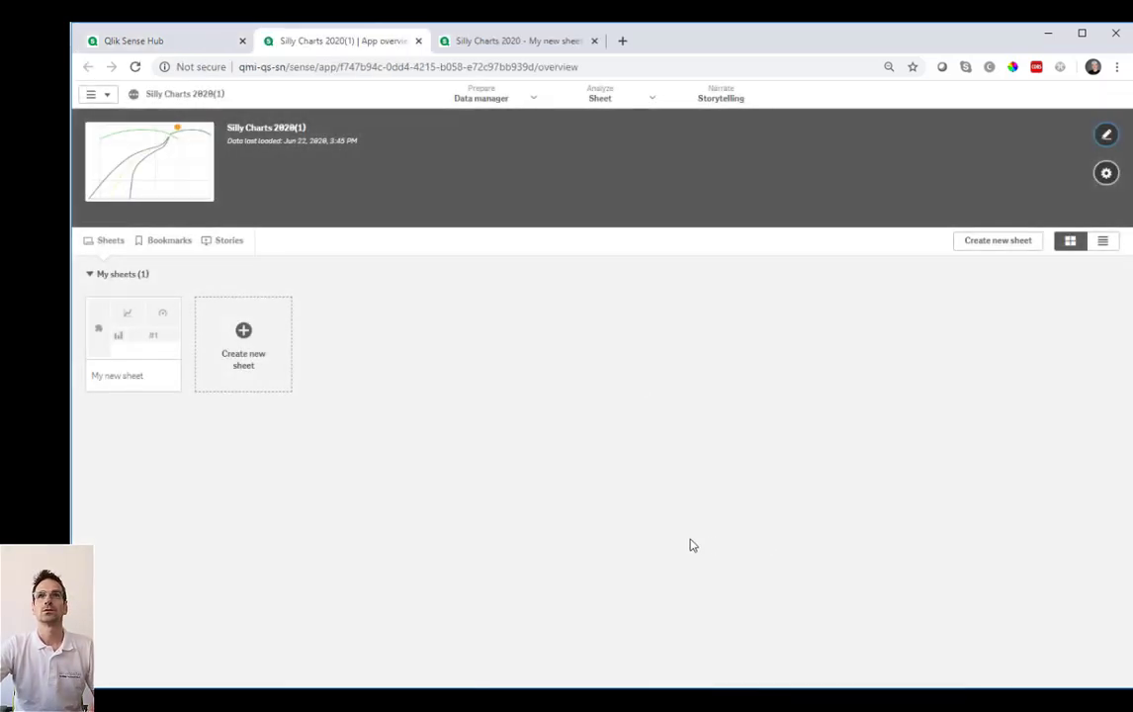
- In the copy's My new sheet, change the gauge colour from red to blue
left_click(151, 354)
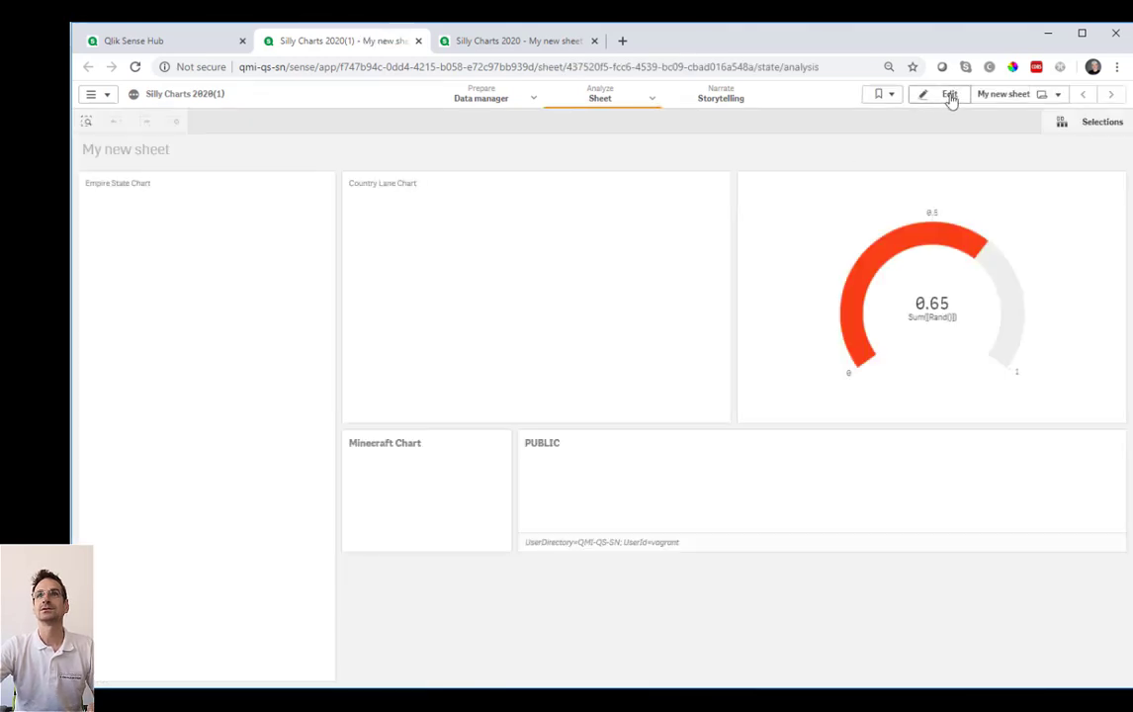
left_click(949, 93)
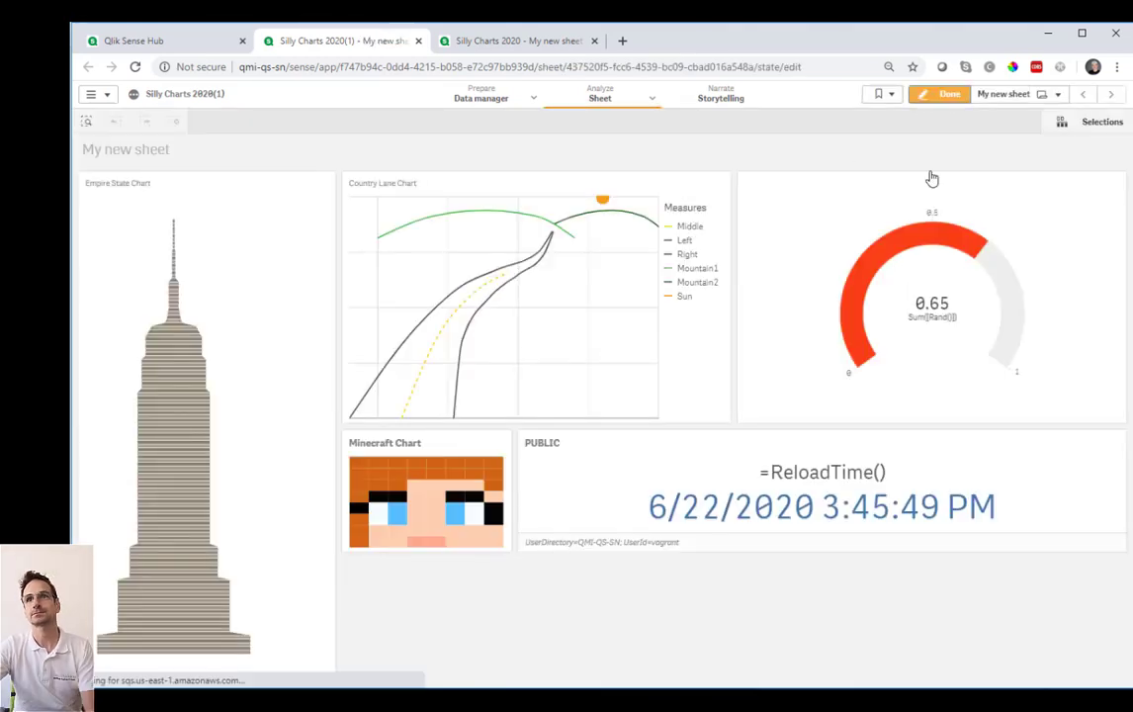
left_click(867, 303)
left_click(1028, 310)
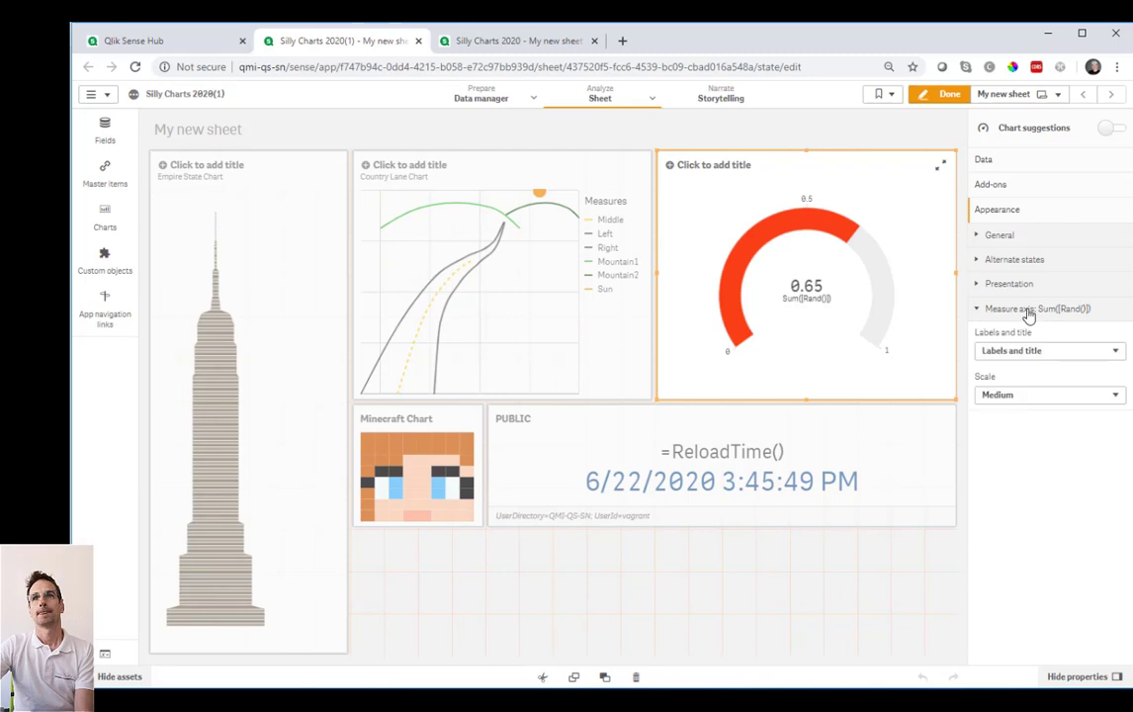
left_click(1025, 289)
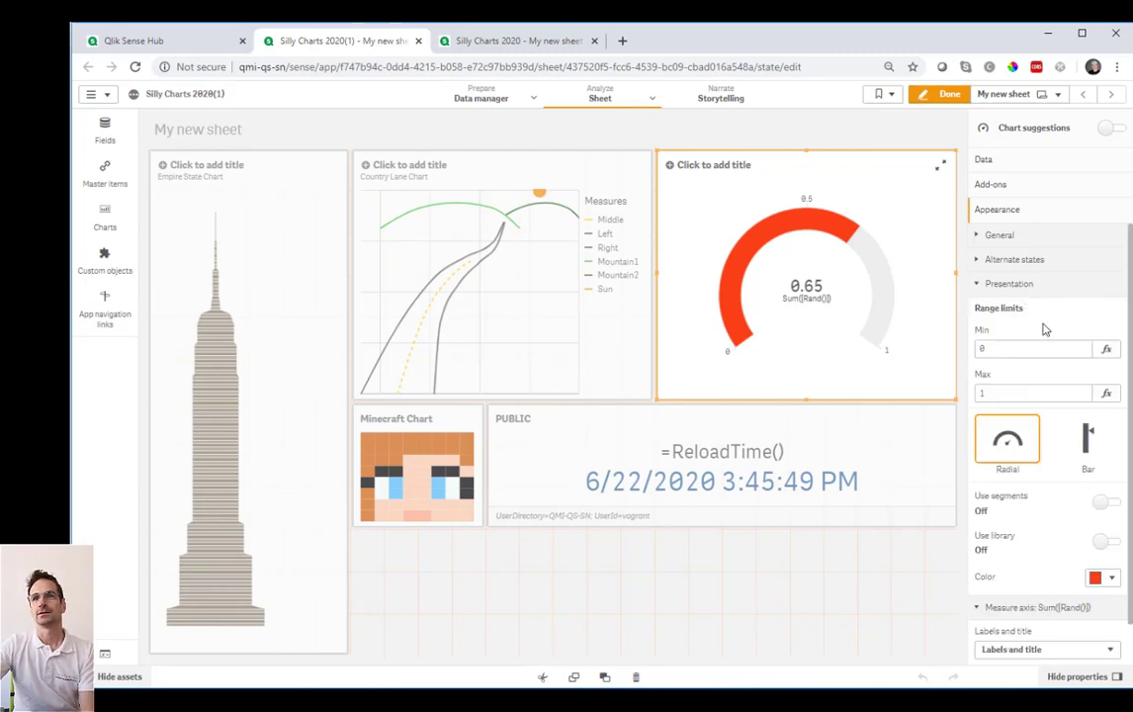
left_click(1109, 580)
left_click(1030, 461)
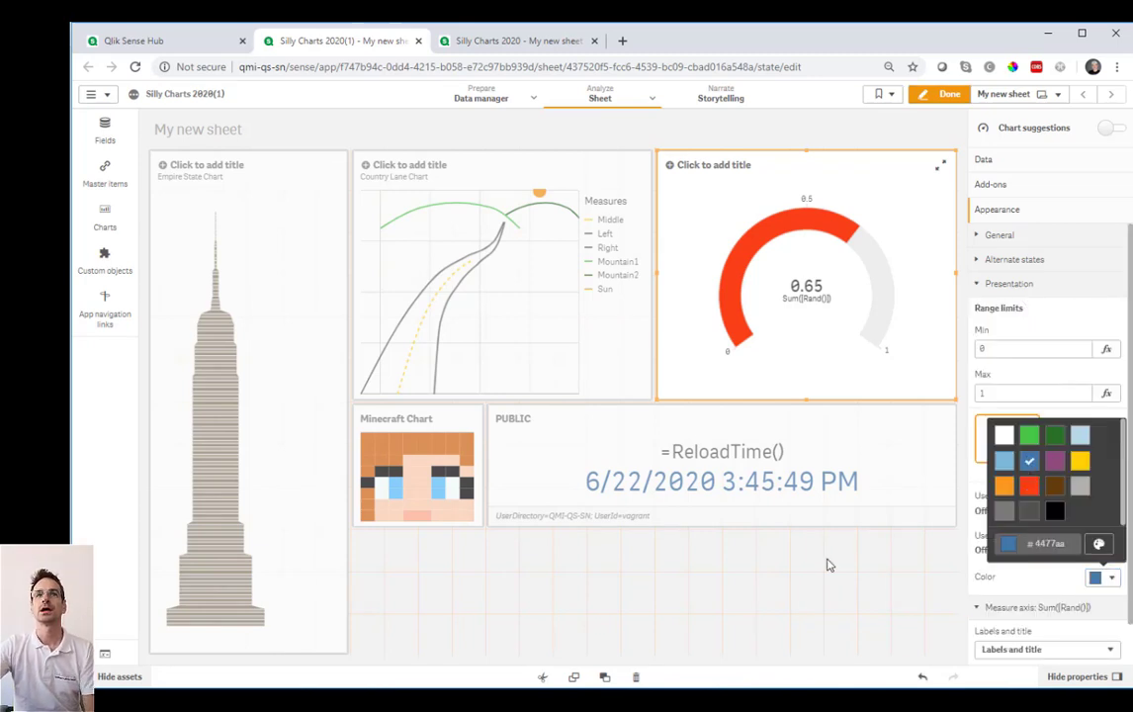
left_click(935, 97)
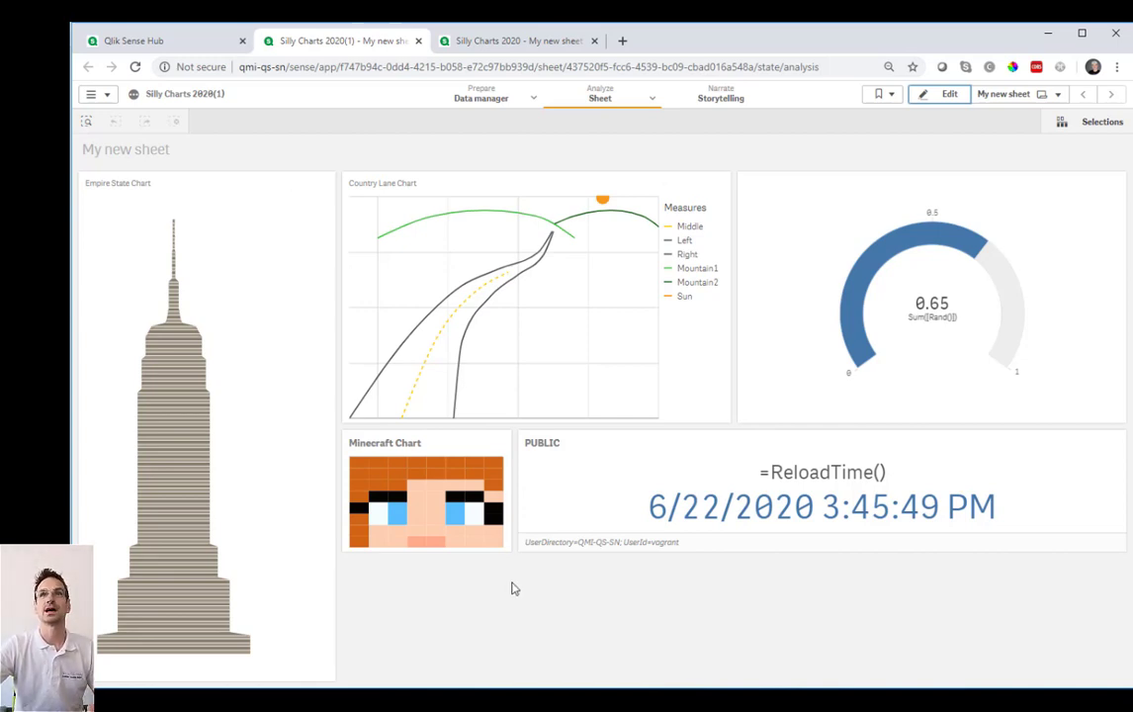
- Add the ReplaceReload extension to the copy's sheet, expand VProxy Access QRS API, and open the QMC
left_click(949, 97)
left_click(105, 259)
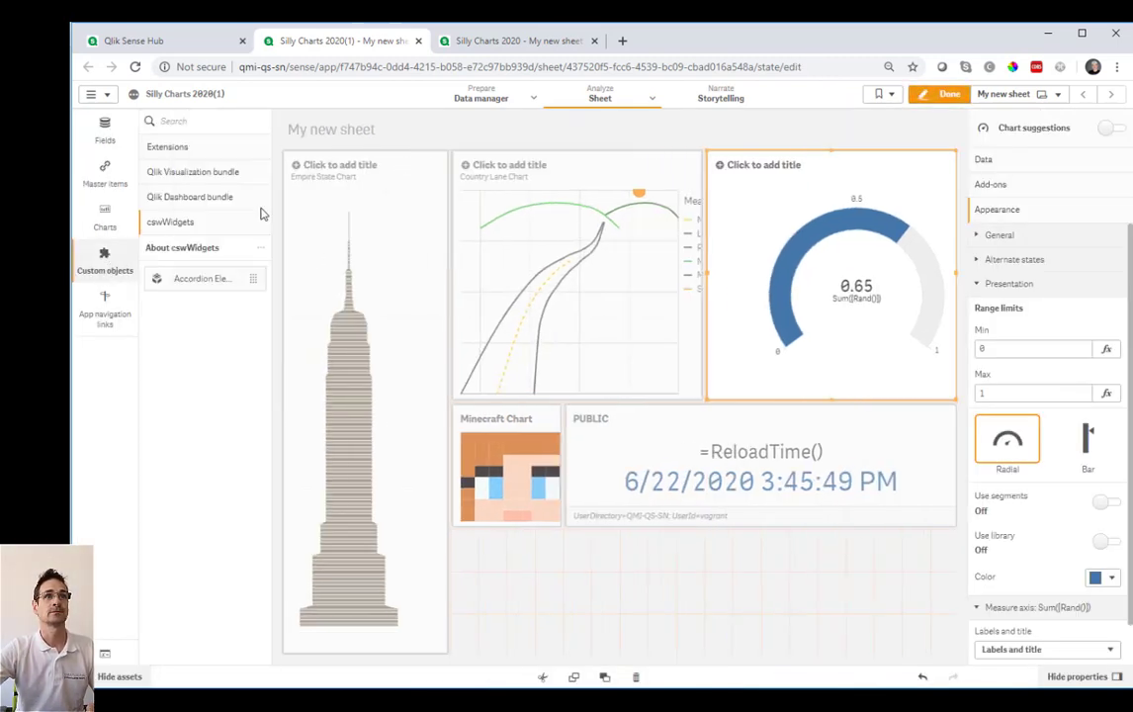
left_click(184, 150)
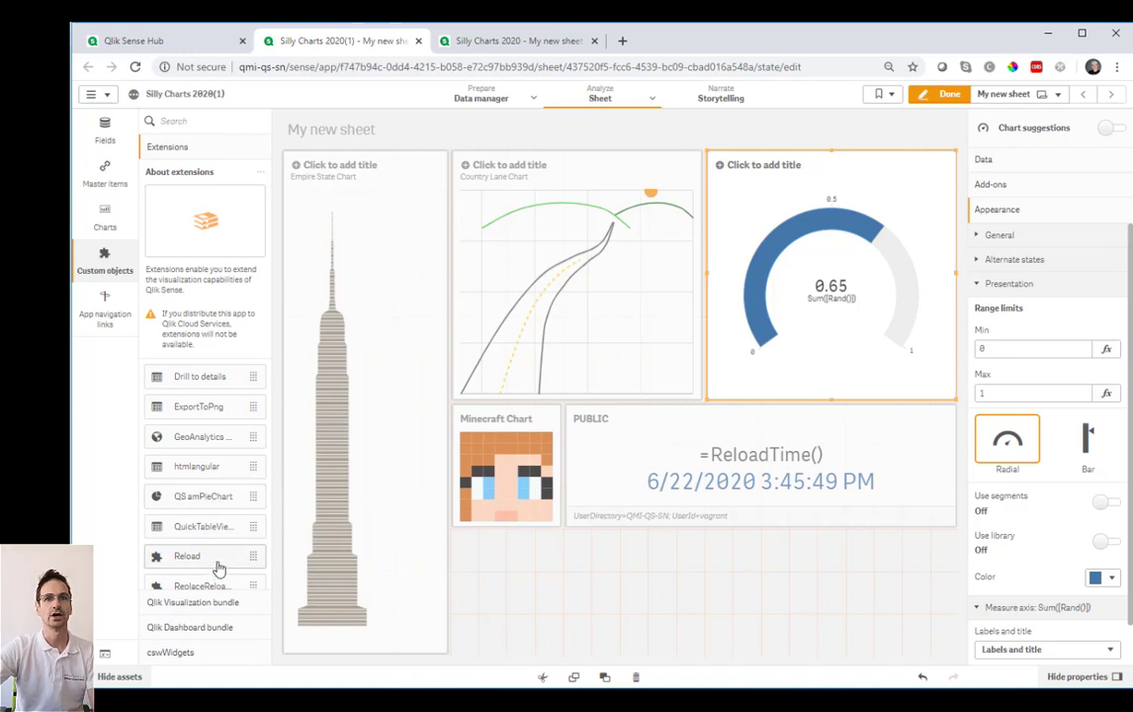
left_click_drag(203, 583, 591, 562)
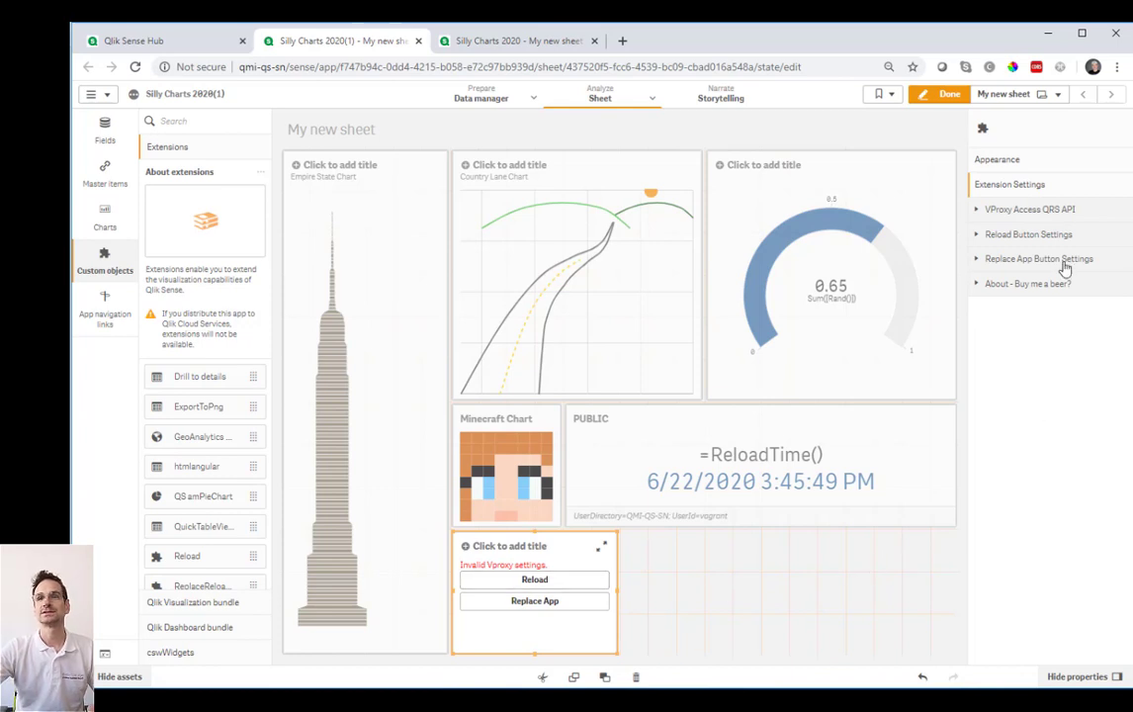
left_click(1014, 213)
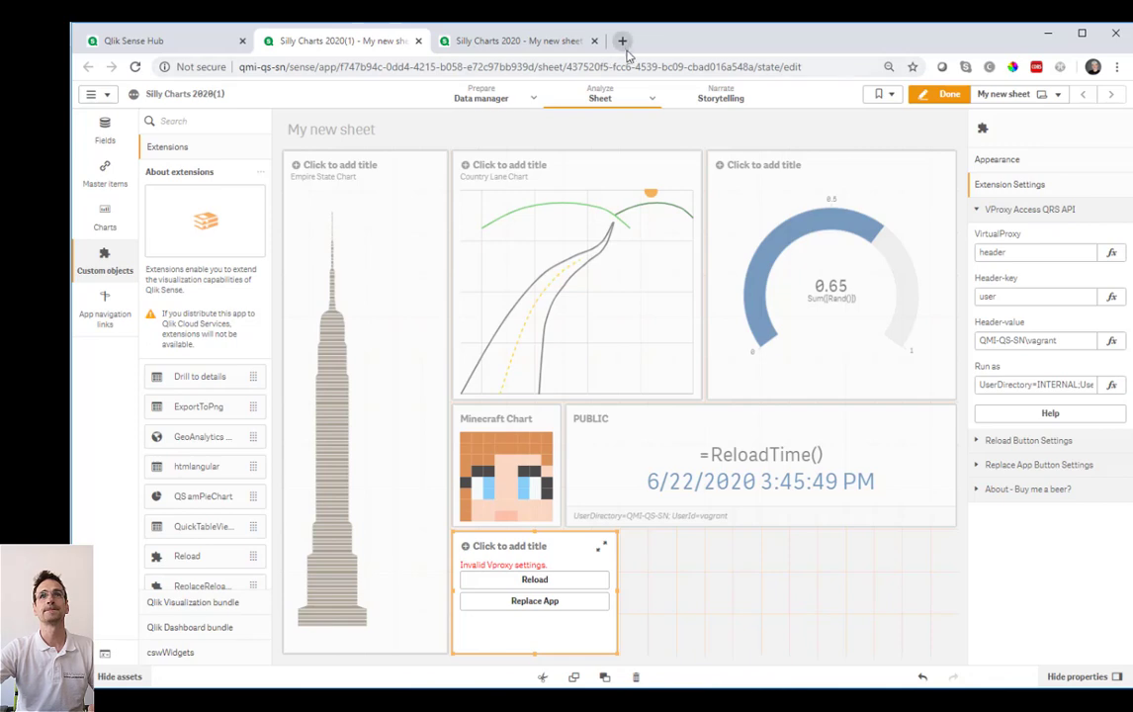
key("ctrl+shift+t")
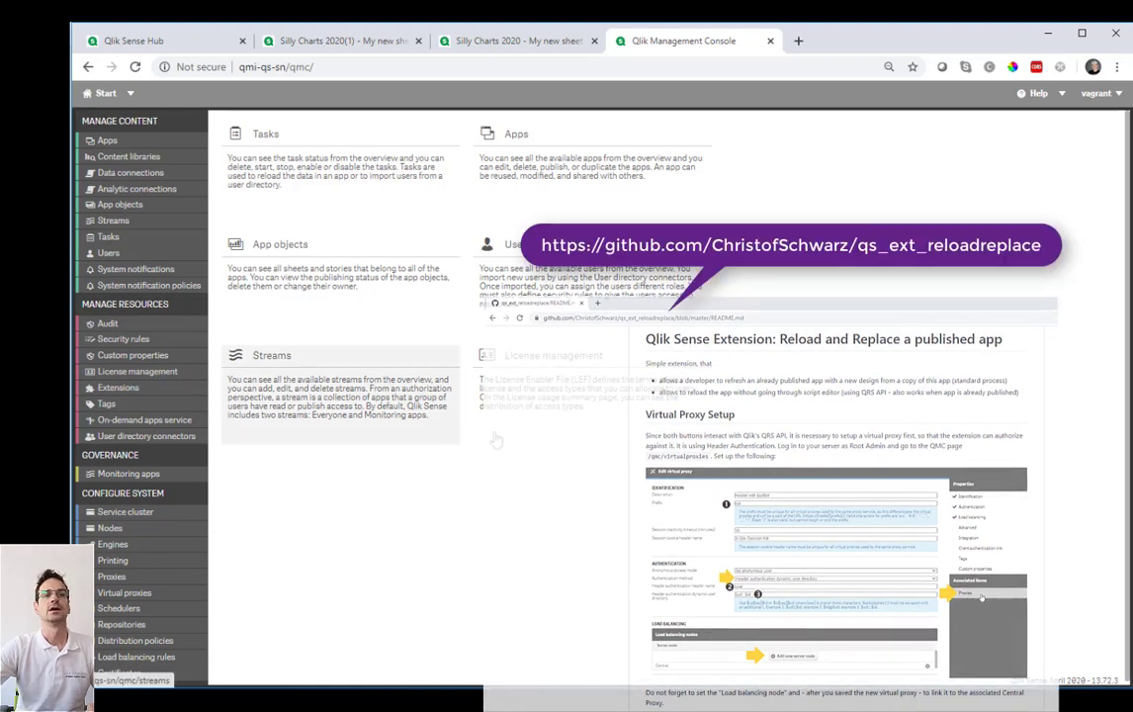
- View the 'header with $ud$id' virtual proxy's Authentication settings in QMC, then return to the published app
left_click(138, 594)
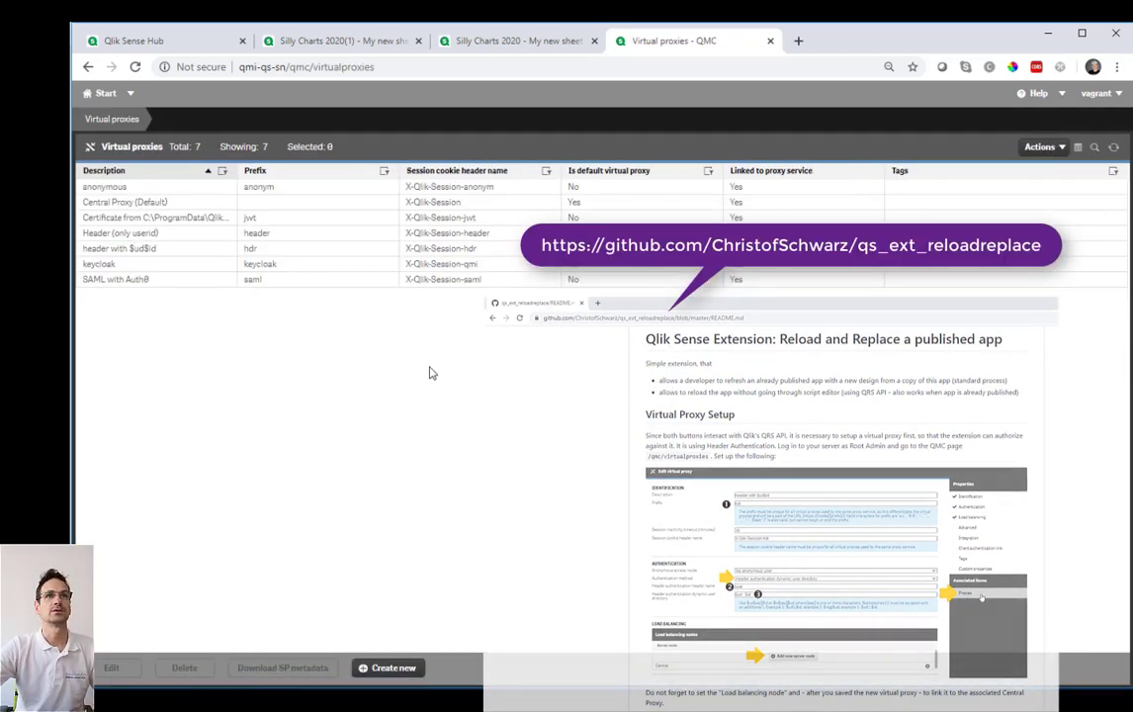
left_click(174, 251)
double_click(174, 251)
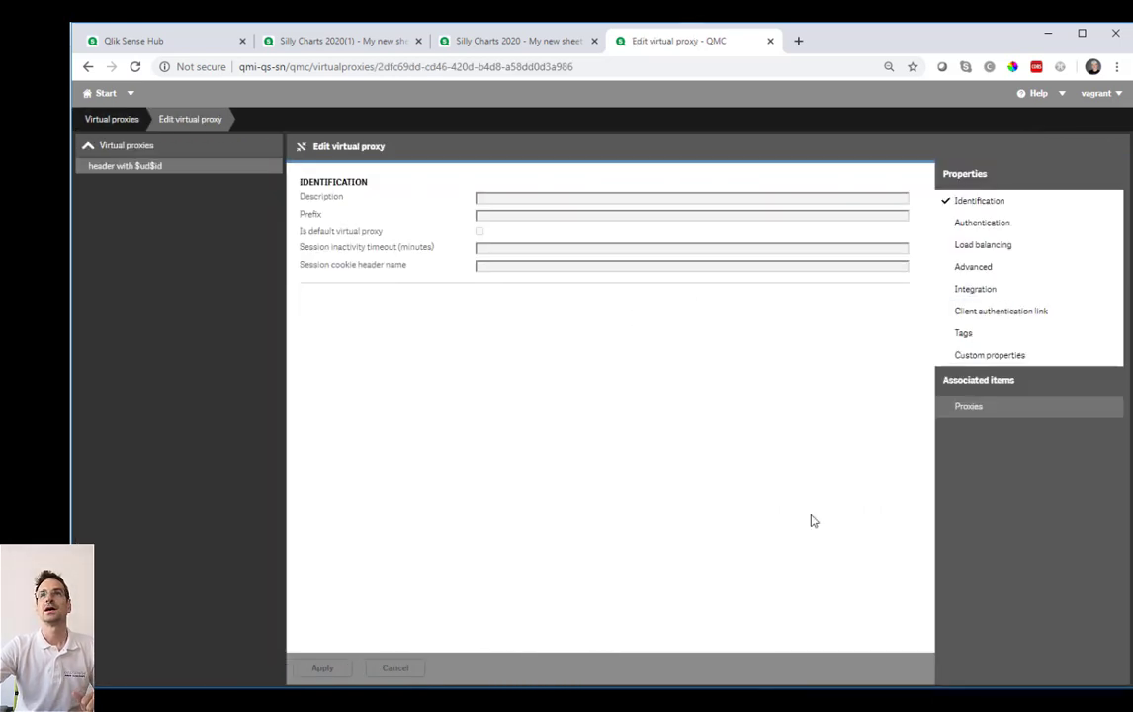
left_click(992, 224)
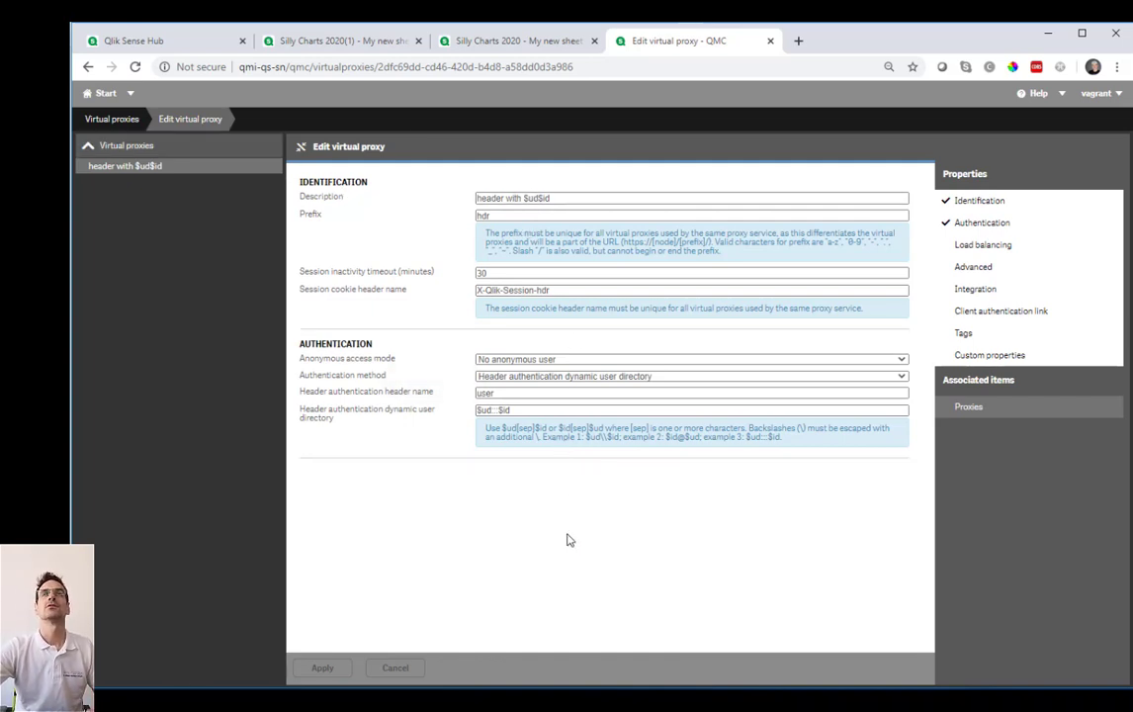
left_click(522, 41)
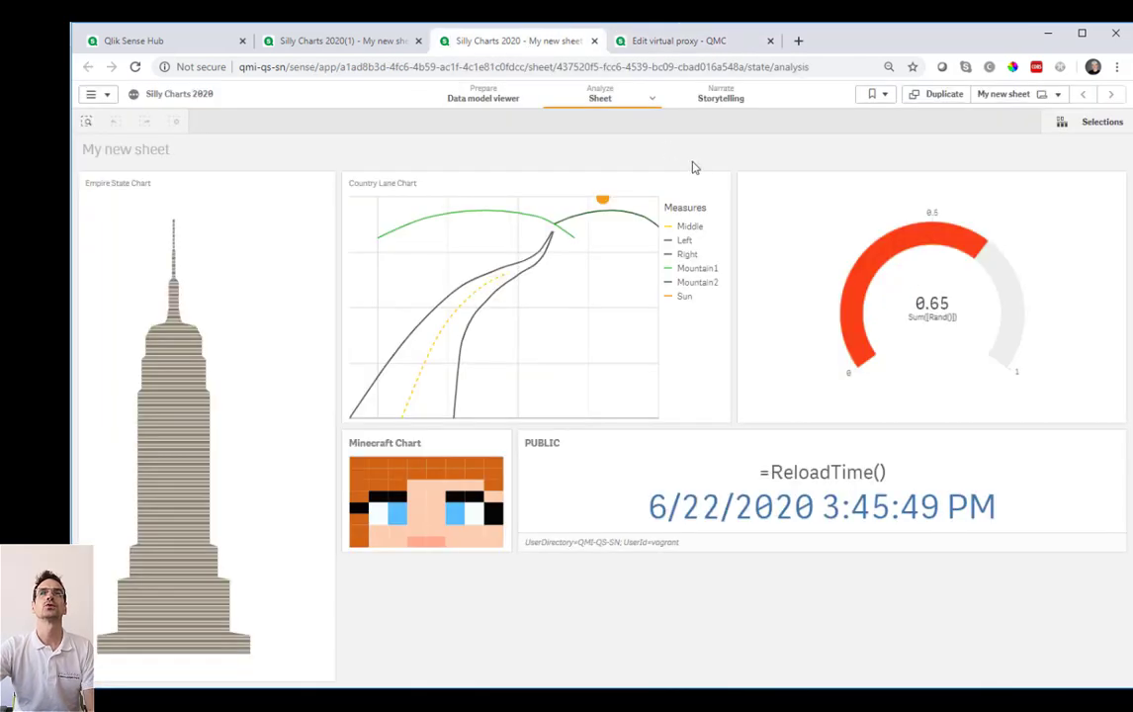
- Set the extension's virtual proxy to hdr and correct the Header-value to use a double colon
left_click(342, 42)
left_click(1026, 253)
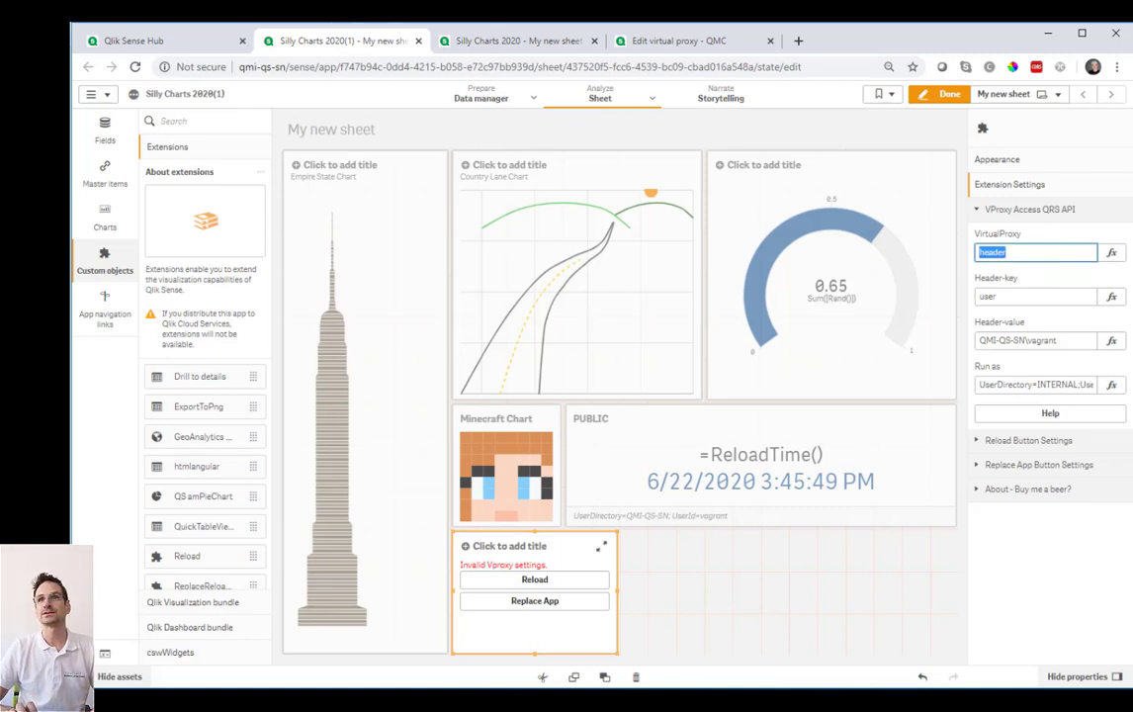
type("hdr")
key("Tab")
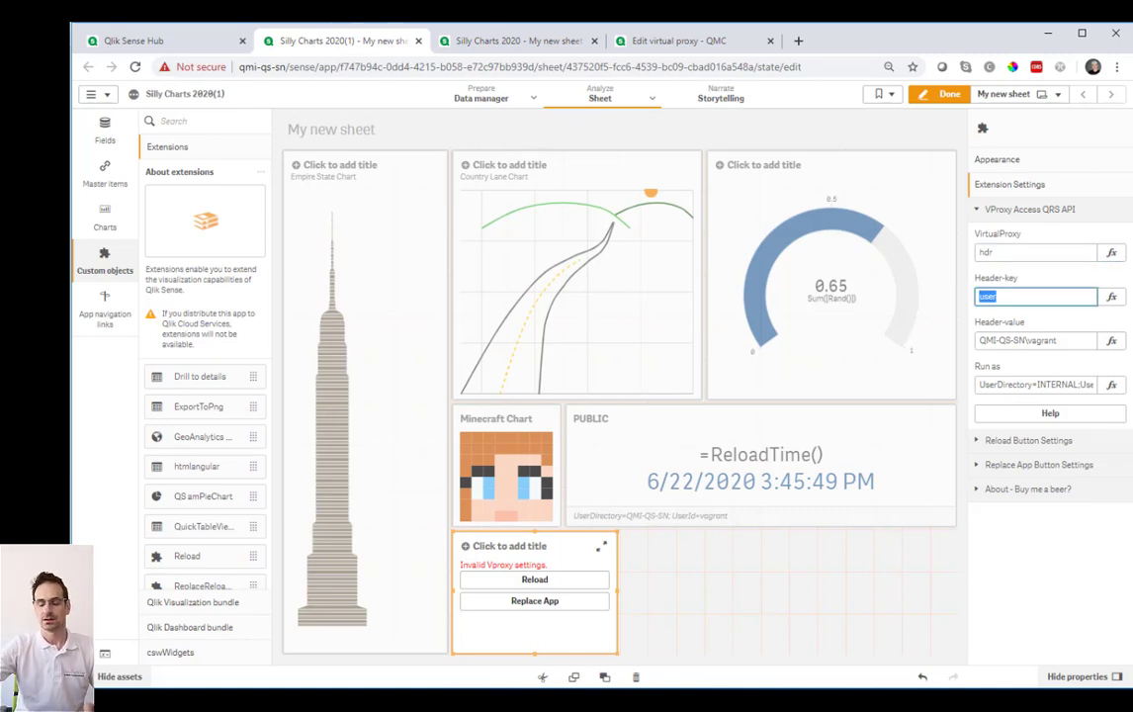
key("Tab")
key("Tab")
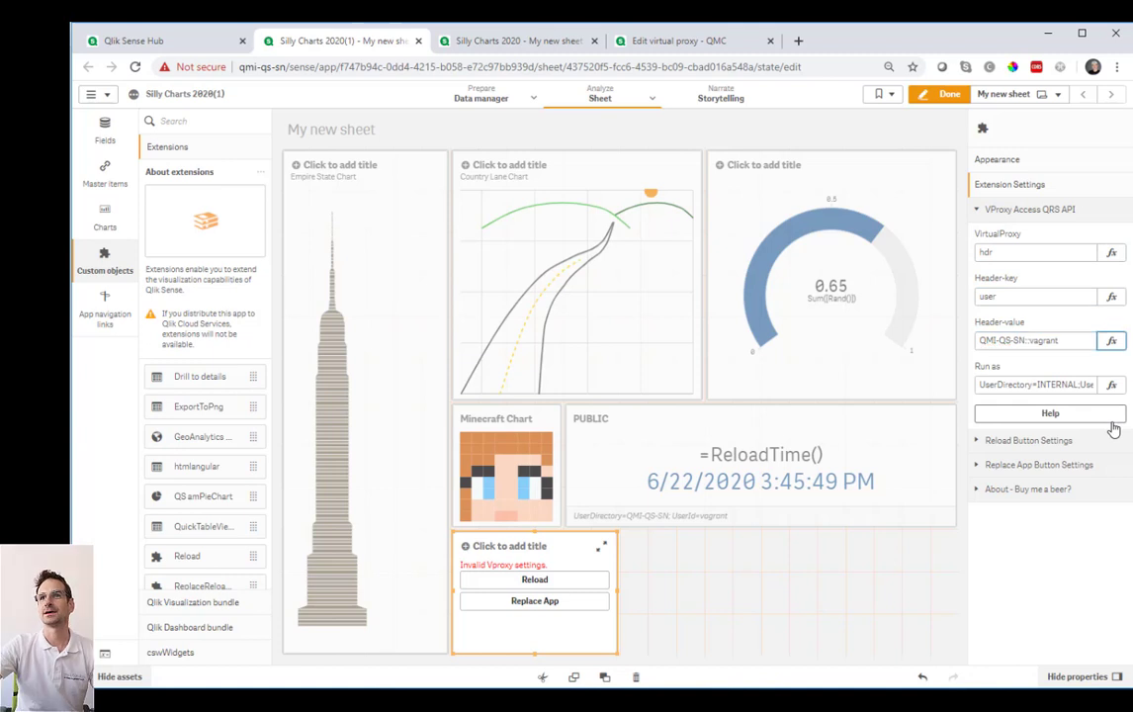
left_click(1031, 295)
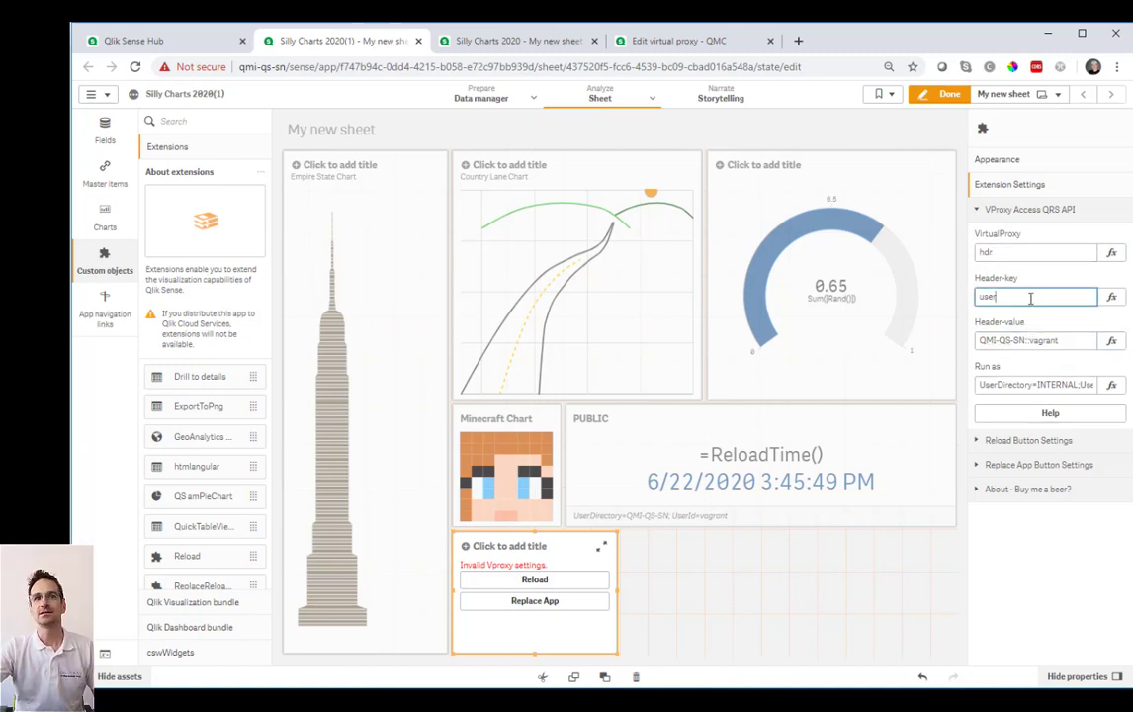
key("Tab")
key("Tab")
key("Tab")
key("Tab")
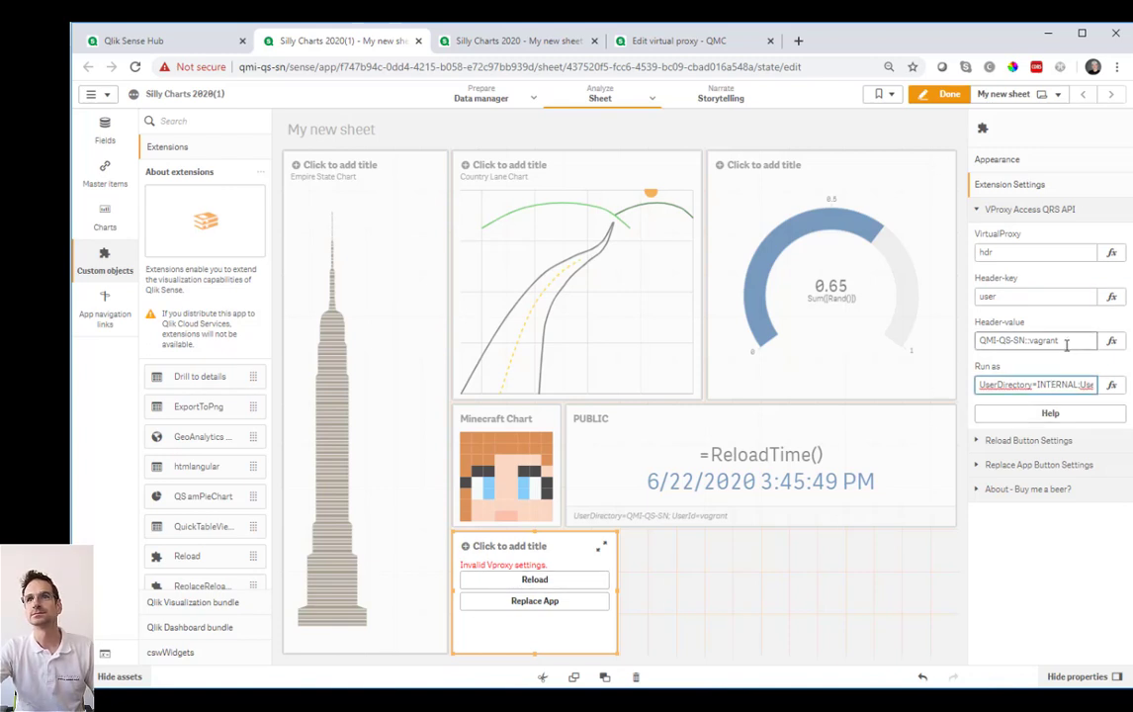
left_click(1028, 341)
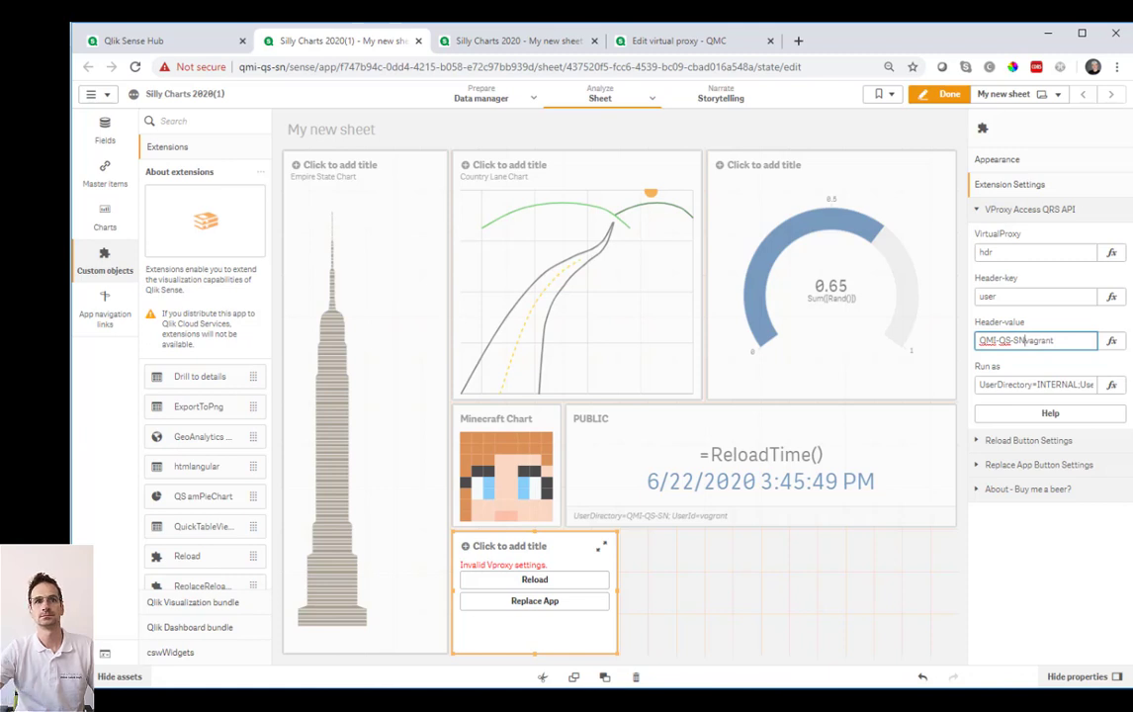
key("Tab")
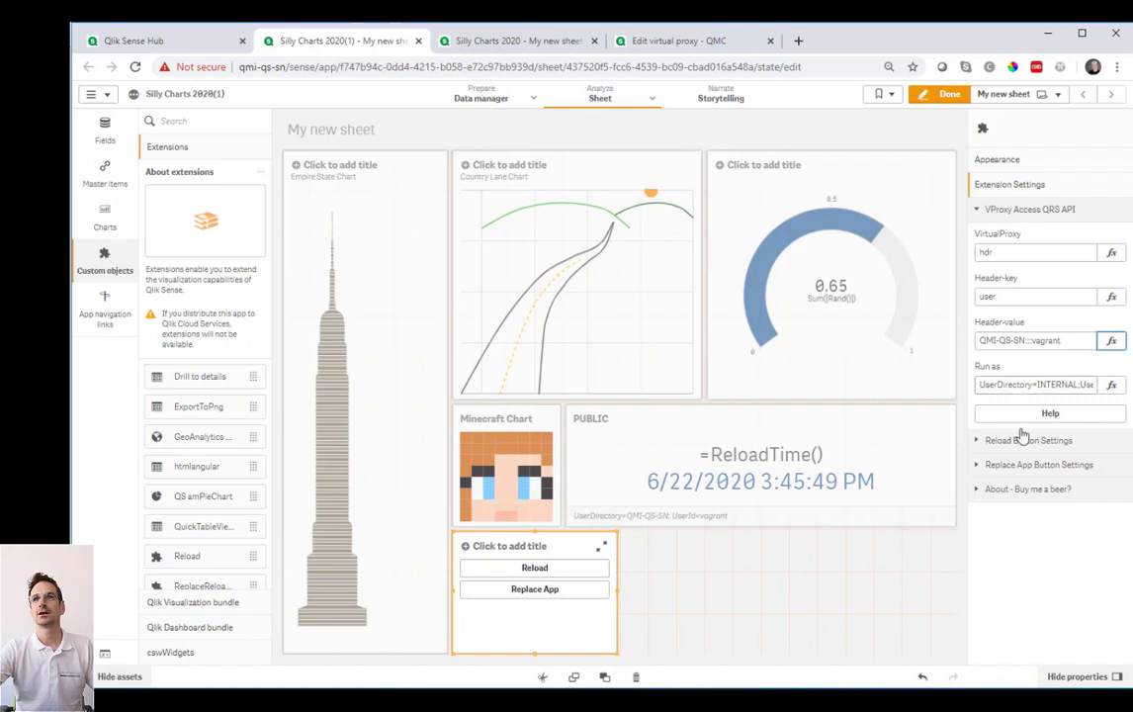
left_click(989, 212)
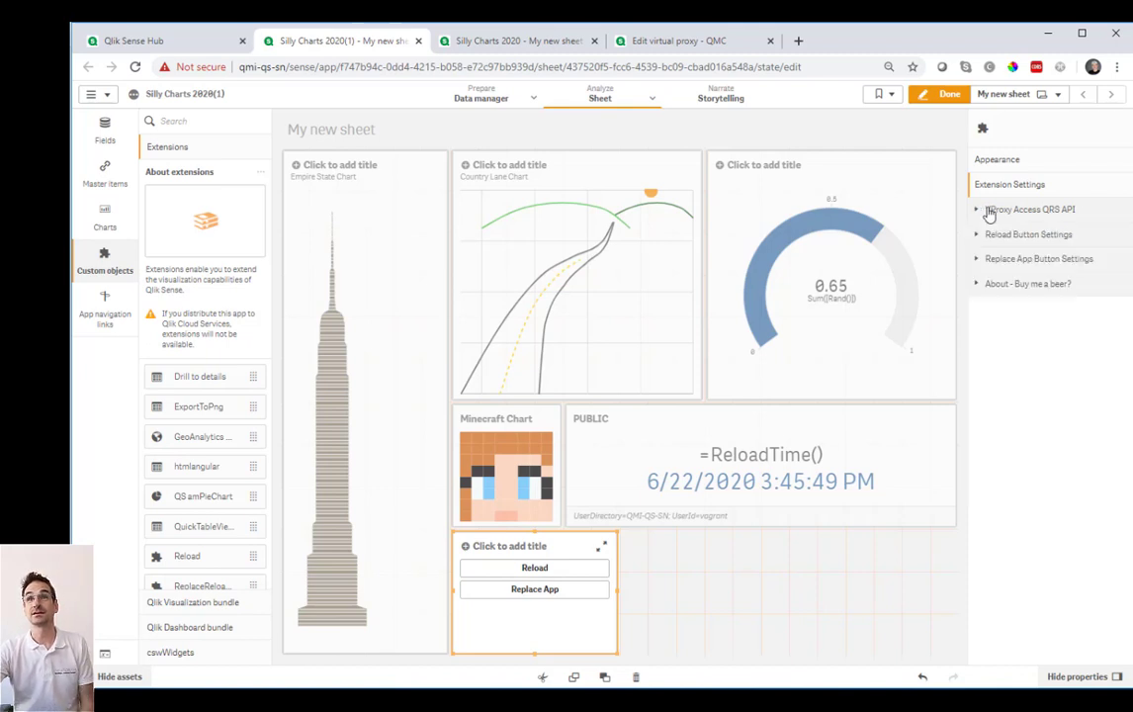
- Reload the copy's data, then tick Hide within published apps and Conditional Show for the Reload button
left_click(1033, 242)
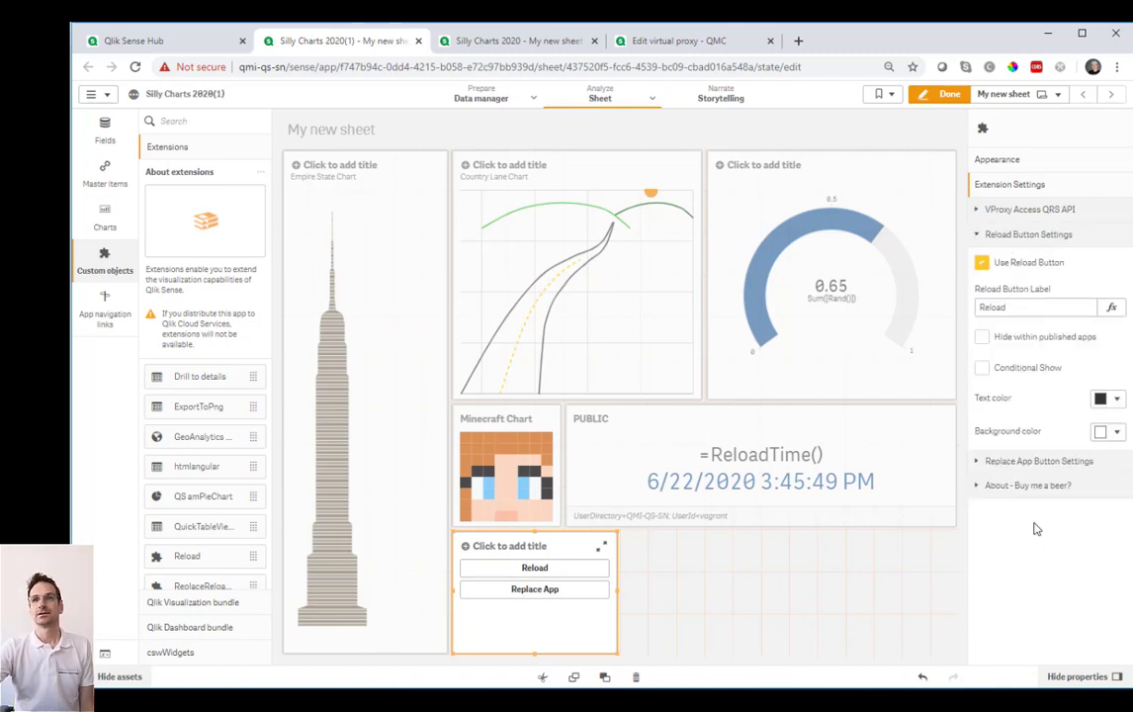
left_click(1009, 463)
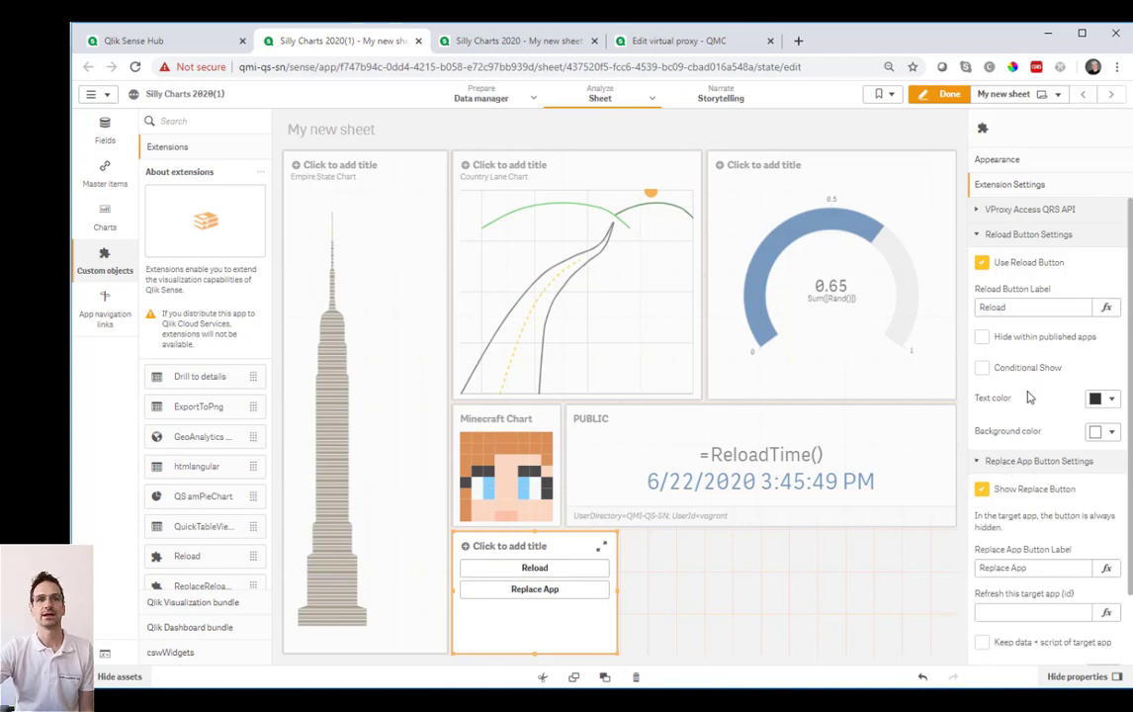
left_click(534, 567)
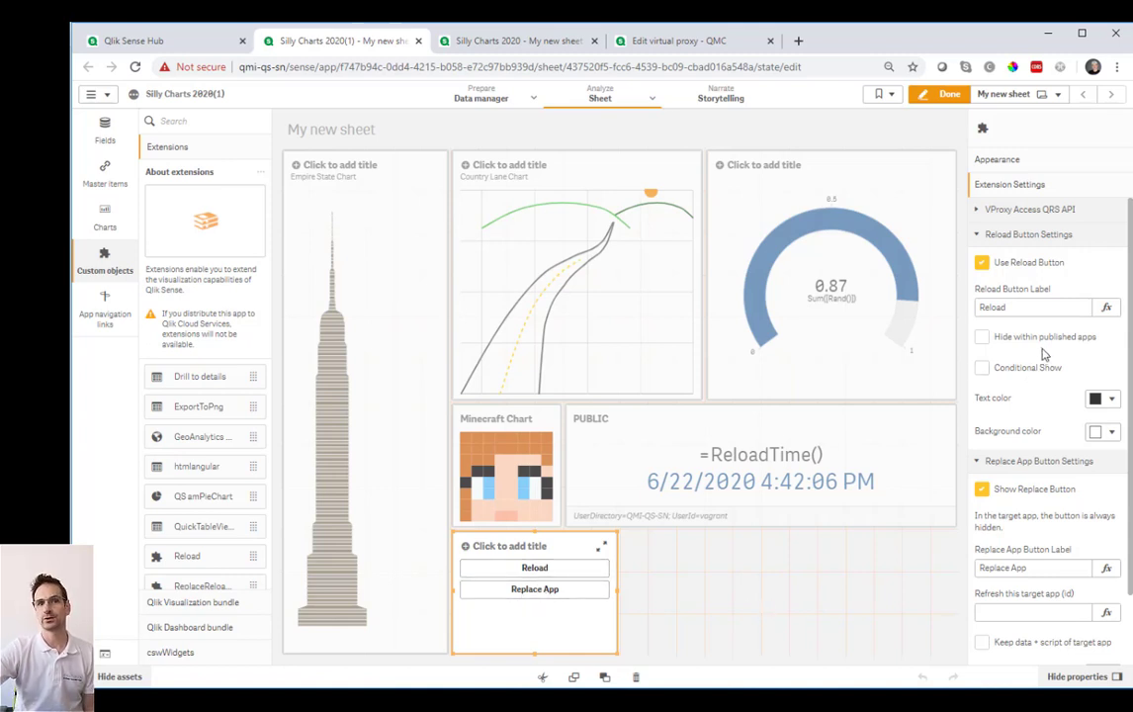
left_click(983, 337)
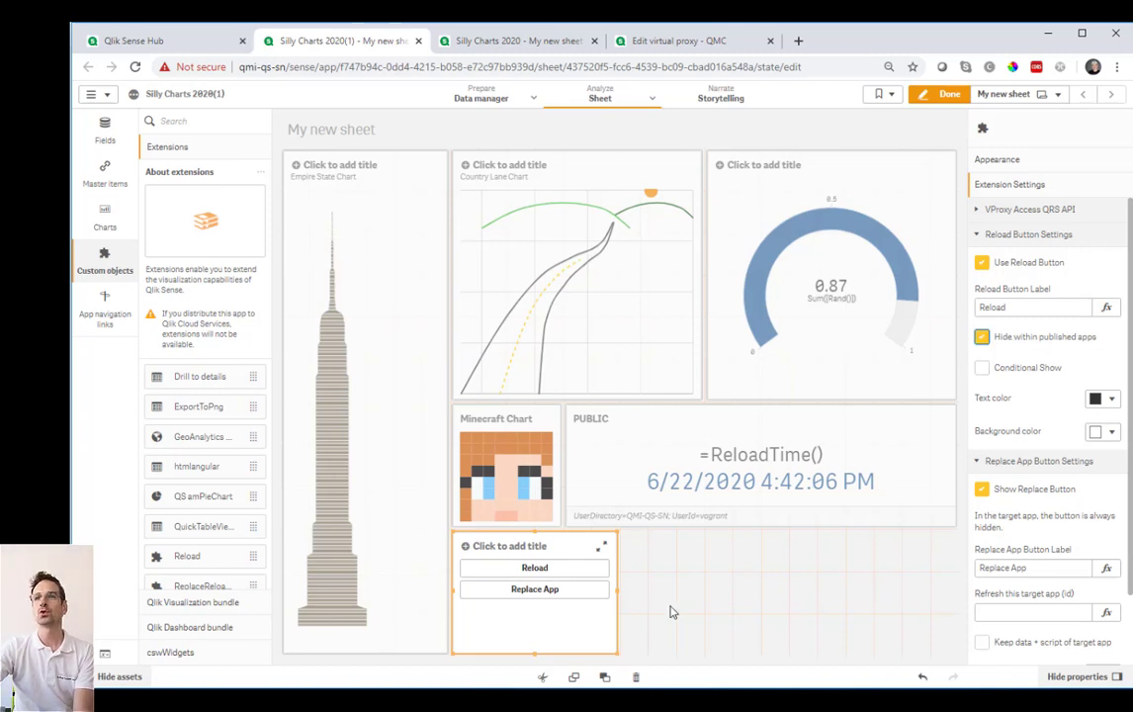
left_click(982, 367)
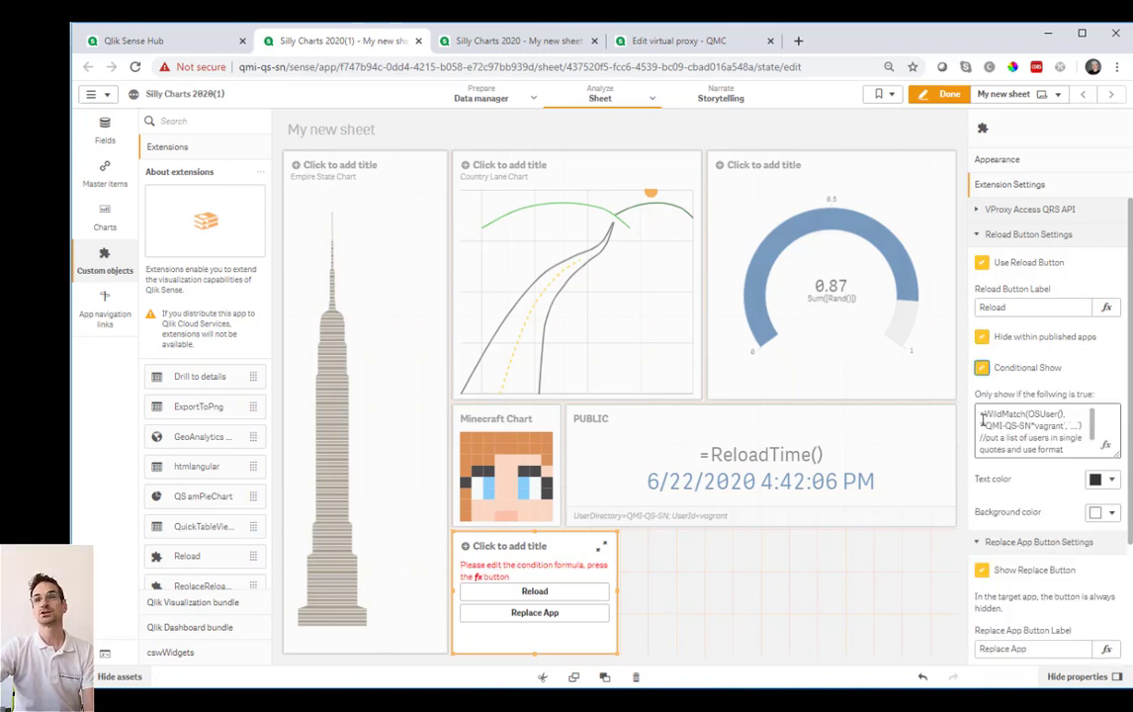
- Inspect and apply the WildMatch user-list condition, then untick Conditional Show
left_click(1107, 452)
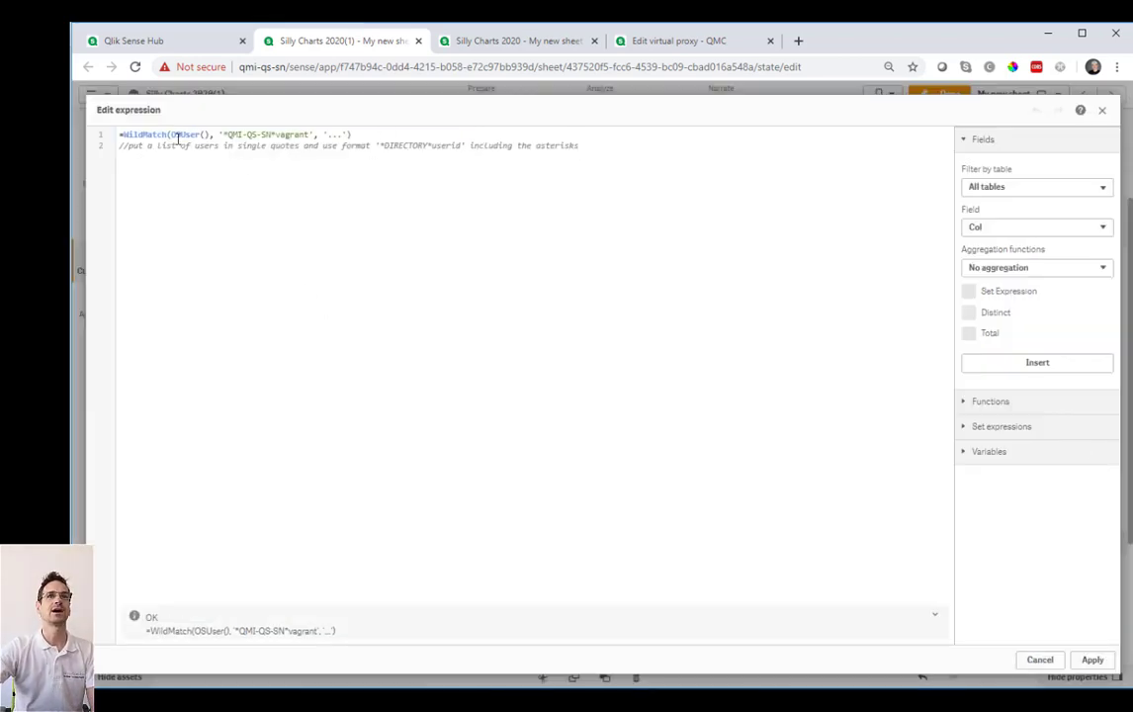
left_click_drag(352, 135, 222, 134)
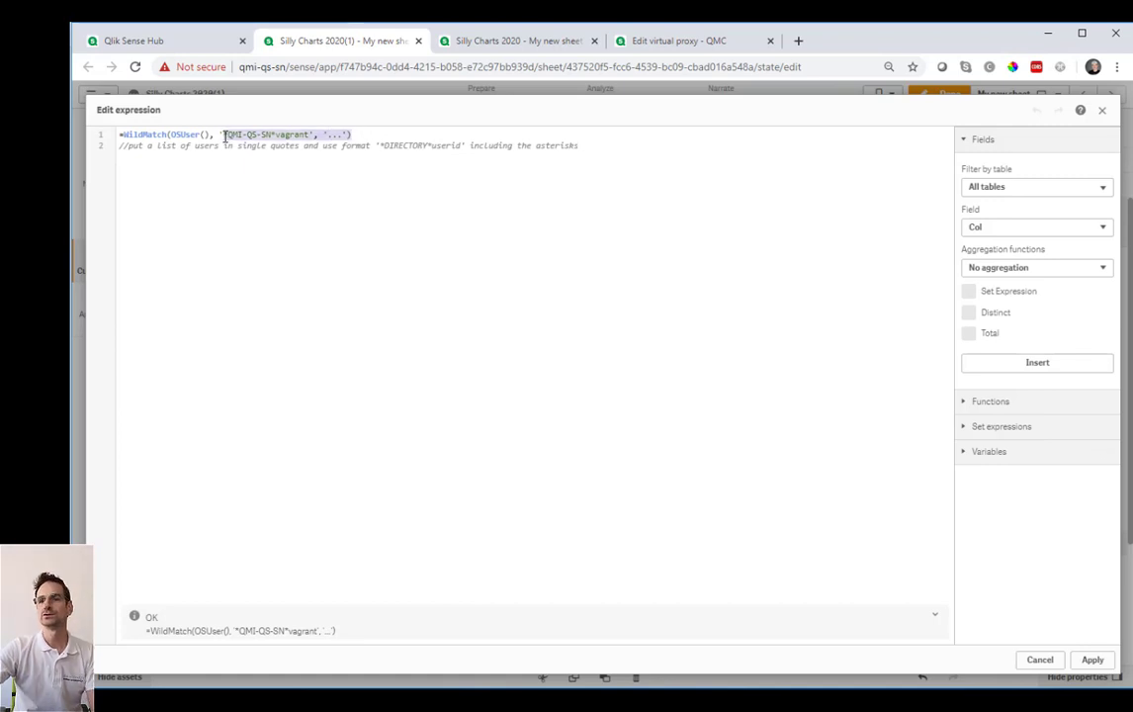
left_click(1092, 659)
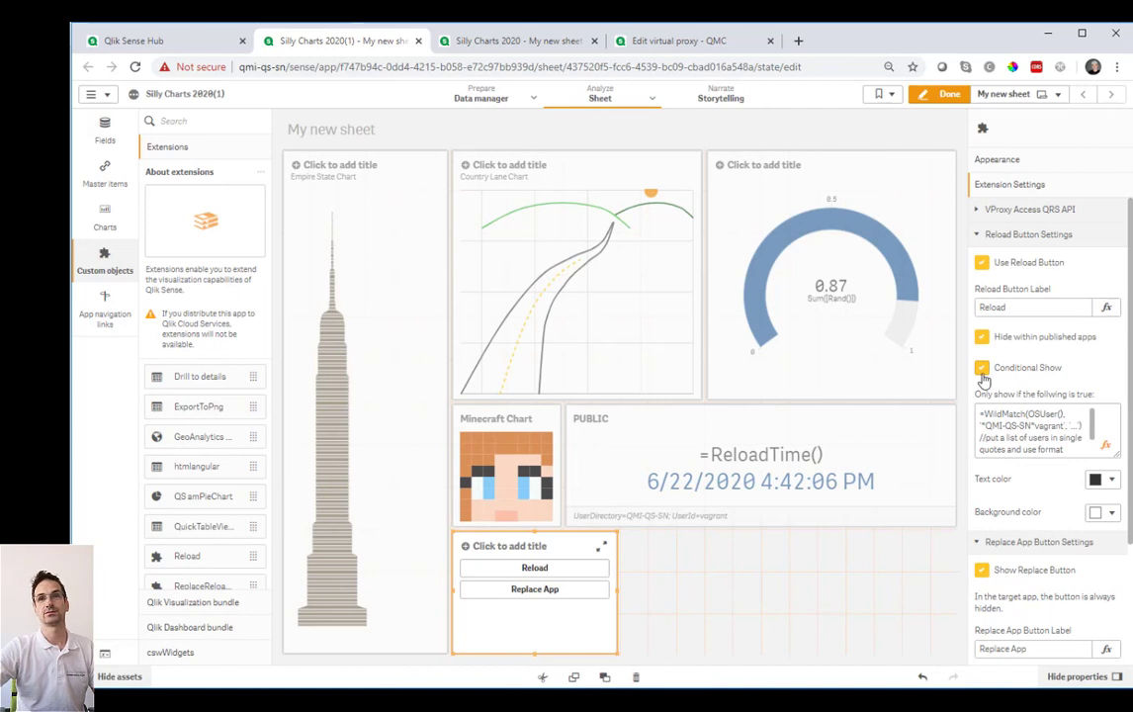
left_click(982, 367)
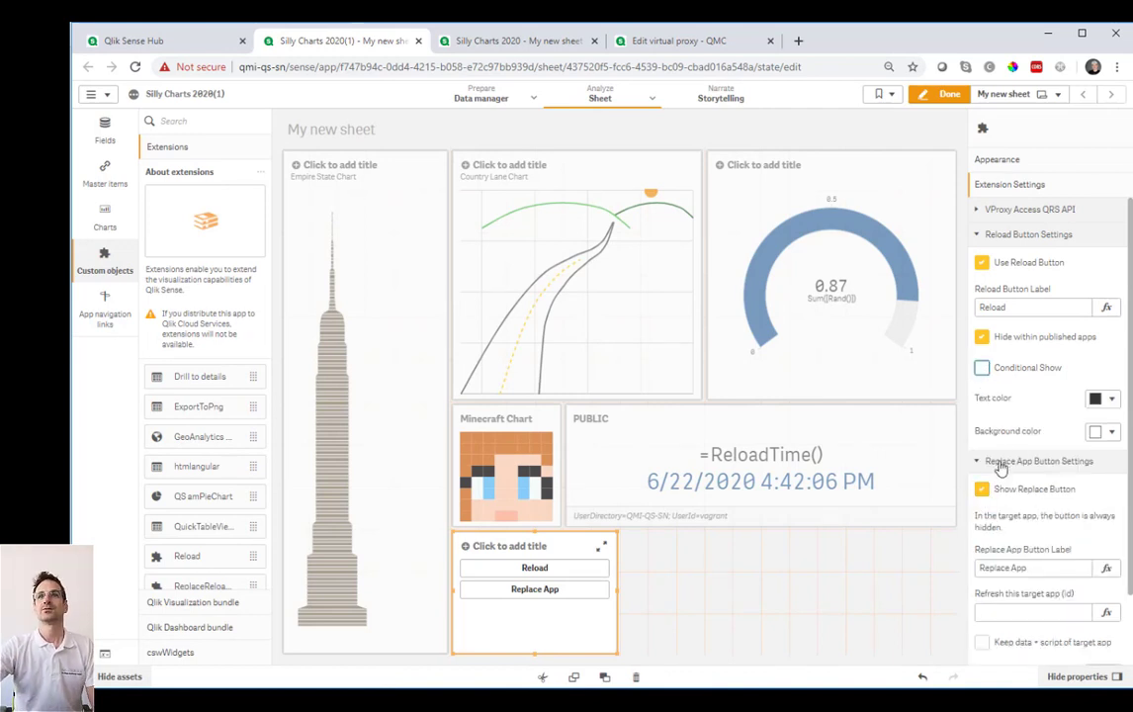
- Collapse the Reload Button settings and select the 'Refresh this target app (id)' field
left_click(1005, 239)
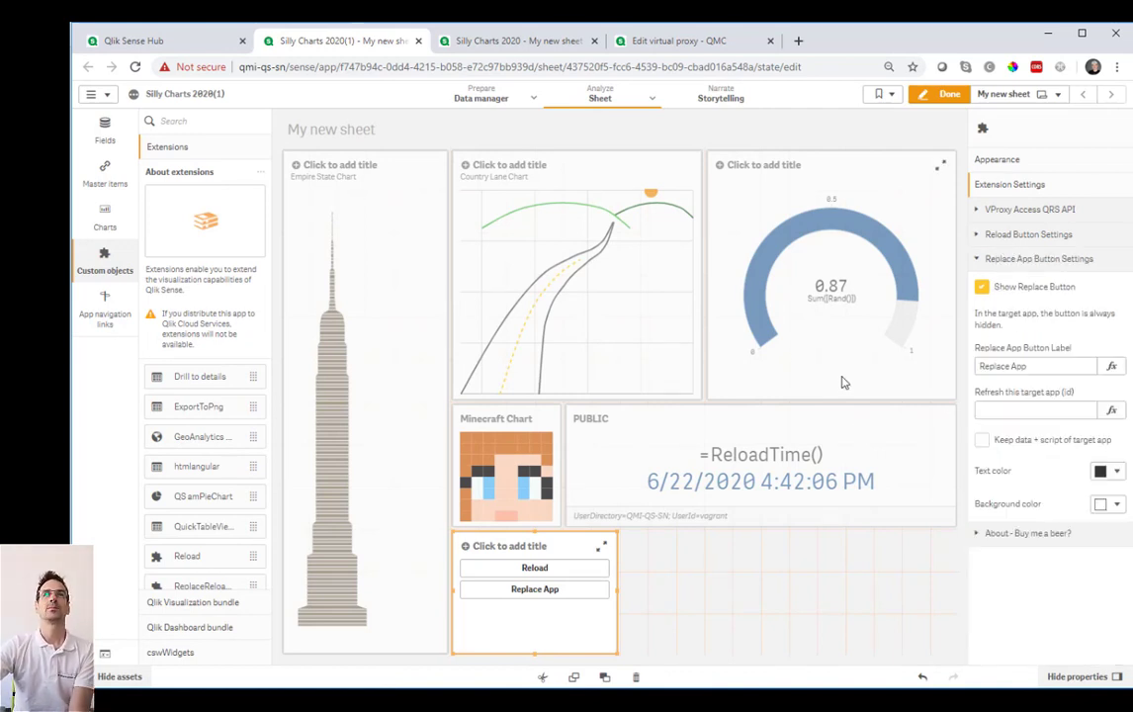
left_click(512, 44)
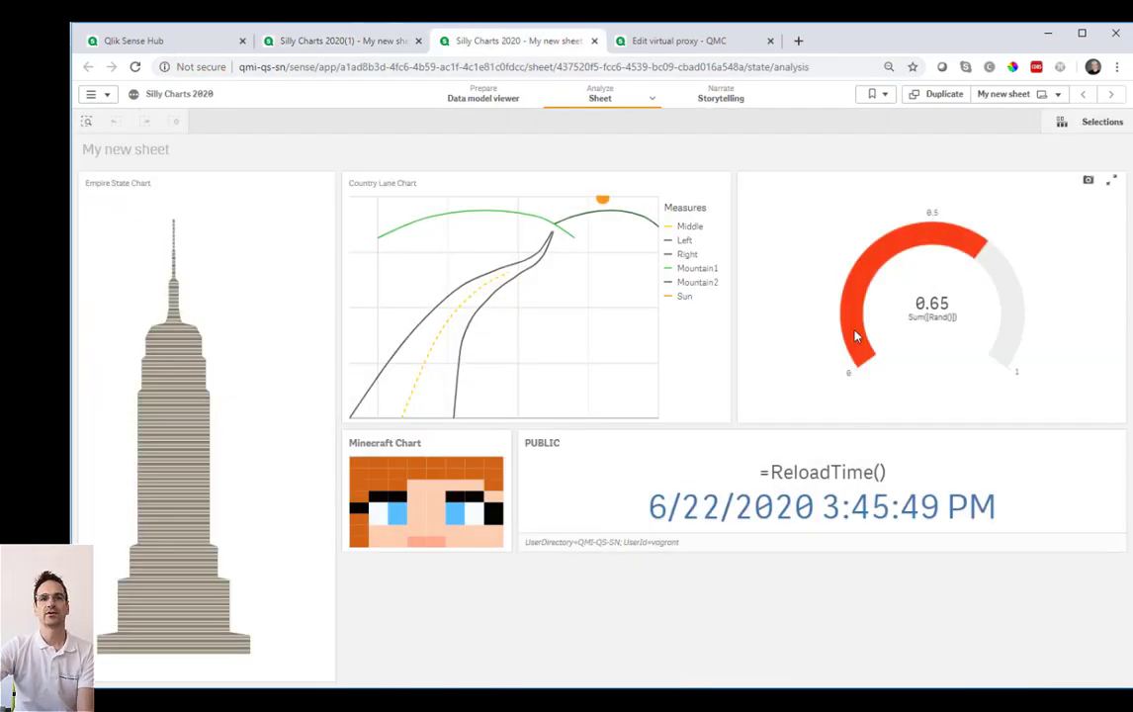
left_click(327, 44)
left_click(1034, 533)
left_click(1037, 531)
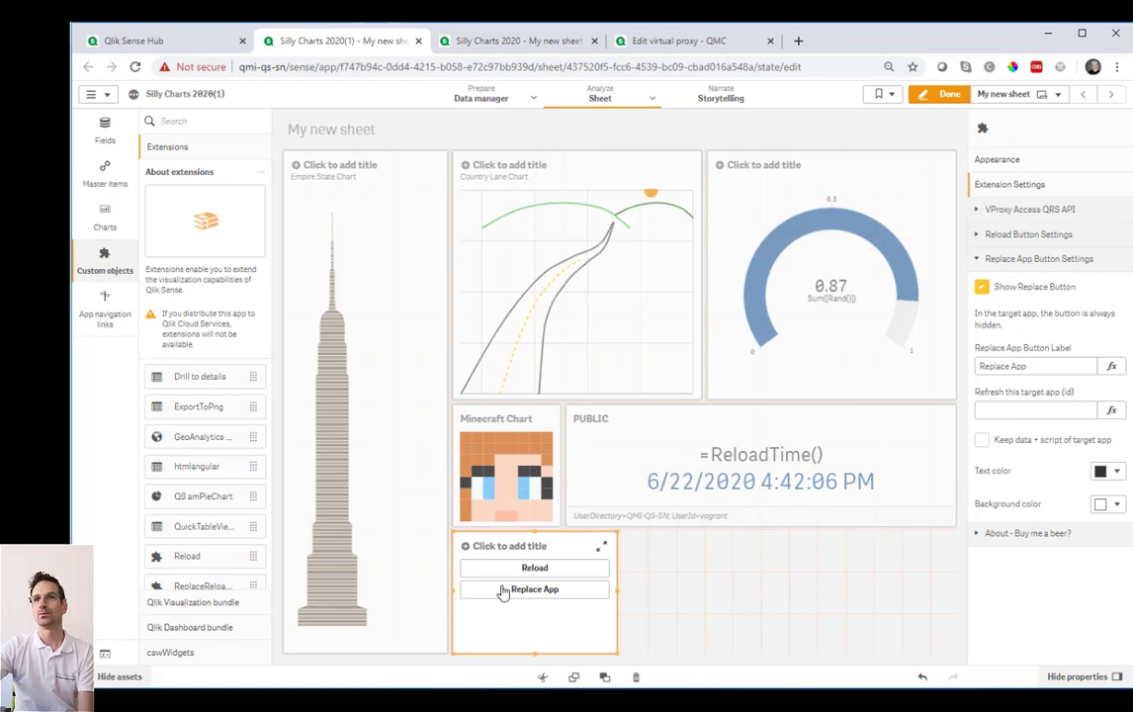
left_click(1002, 413)
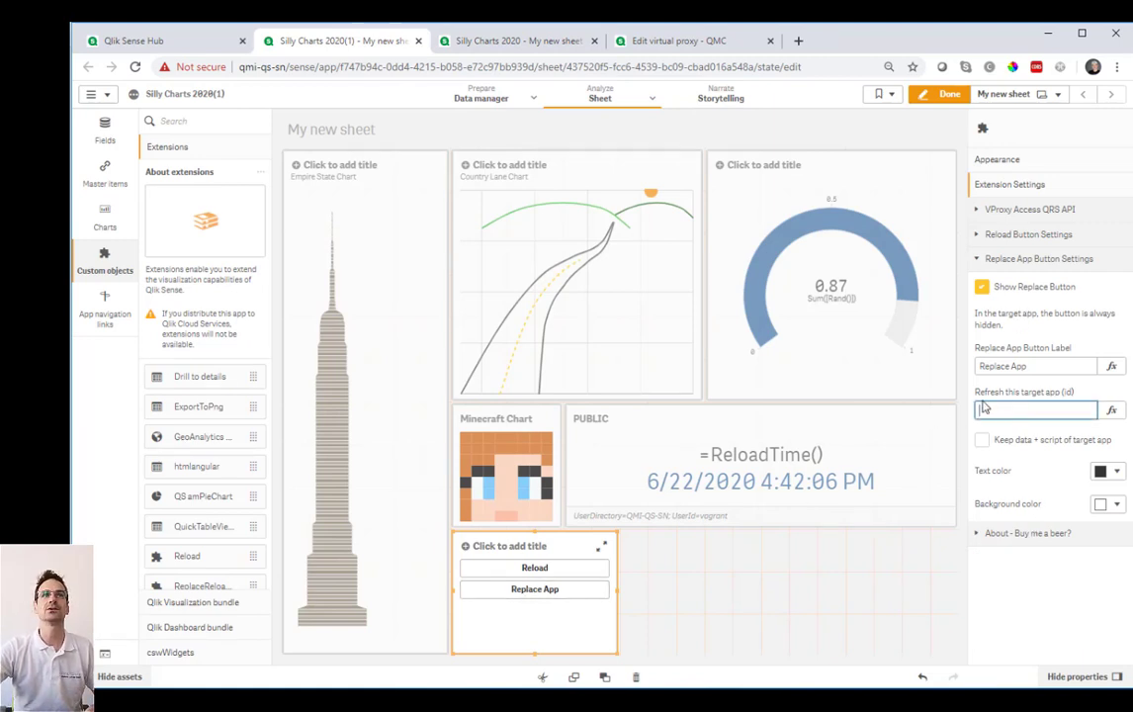
- Paste the published app's ID from its URL as the target, then click Replace App
left_click(469, 41)
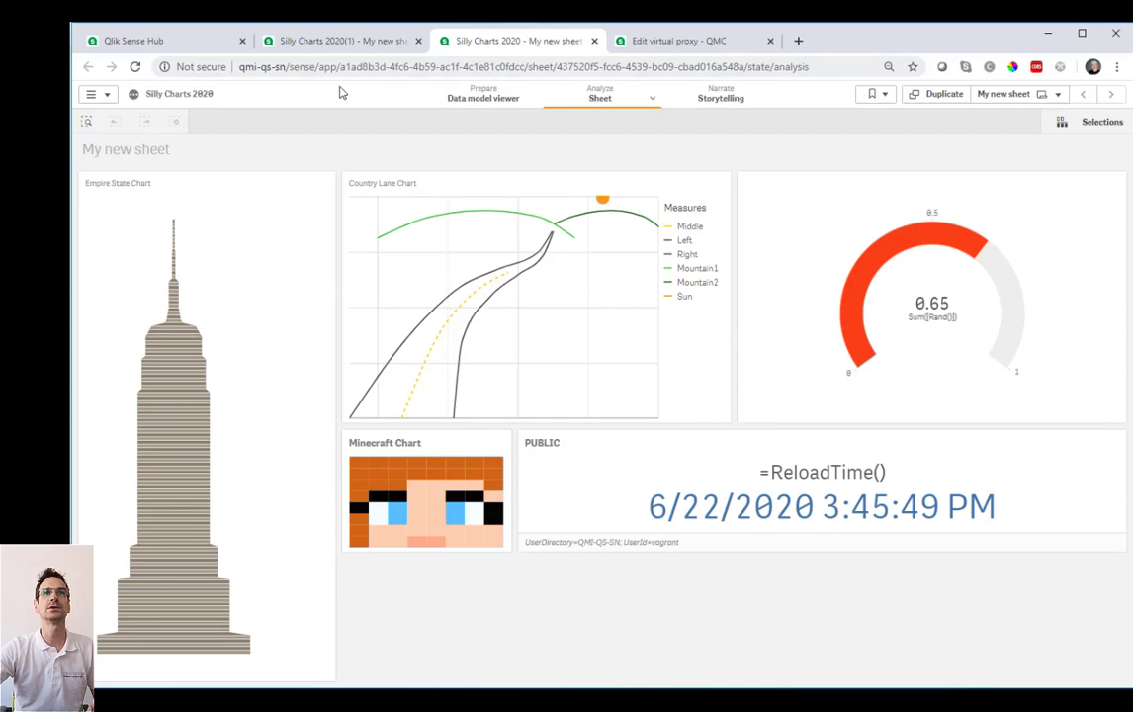
left_click_drag(342, 67, 525, 69)
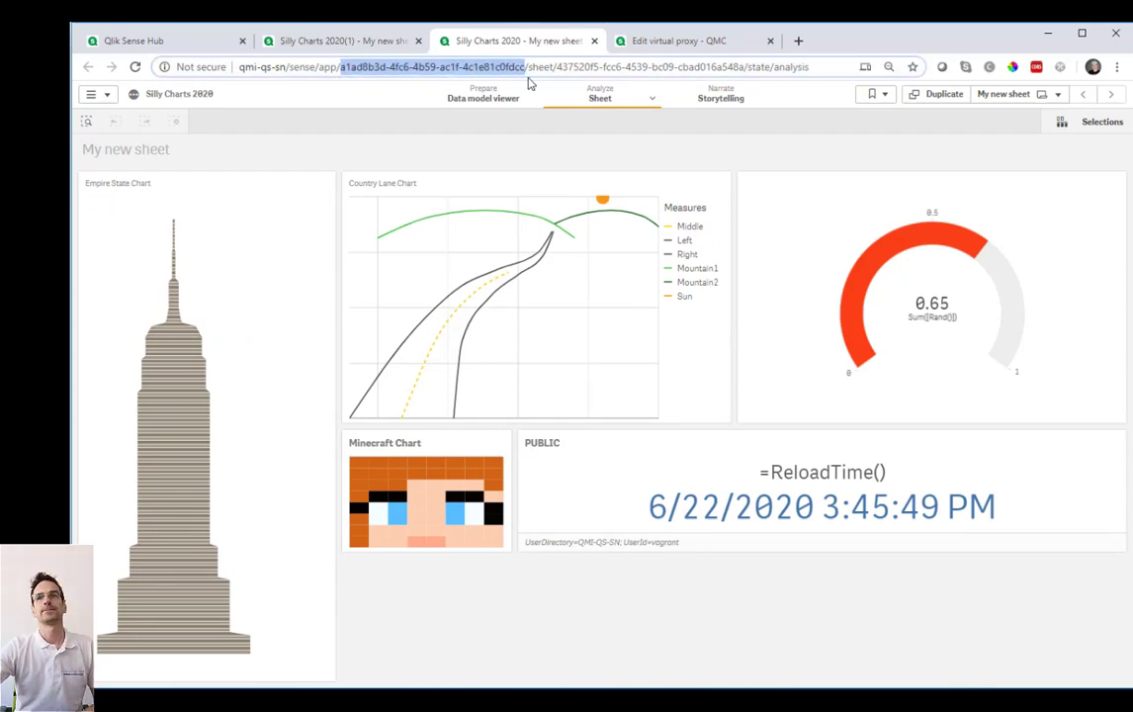
key("ctrl+c")
left_click(307, 41)
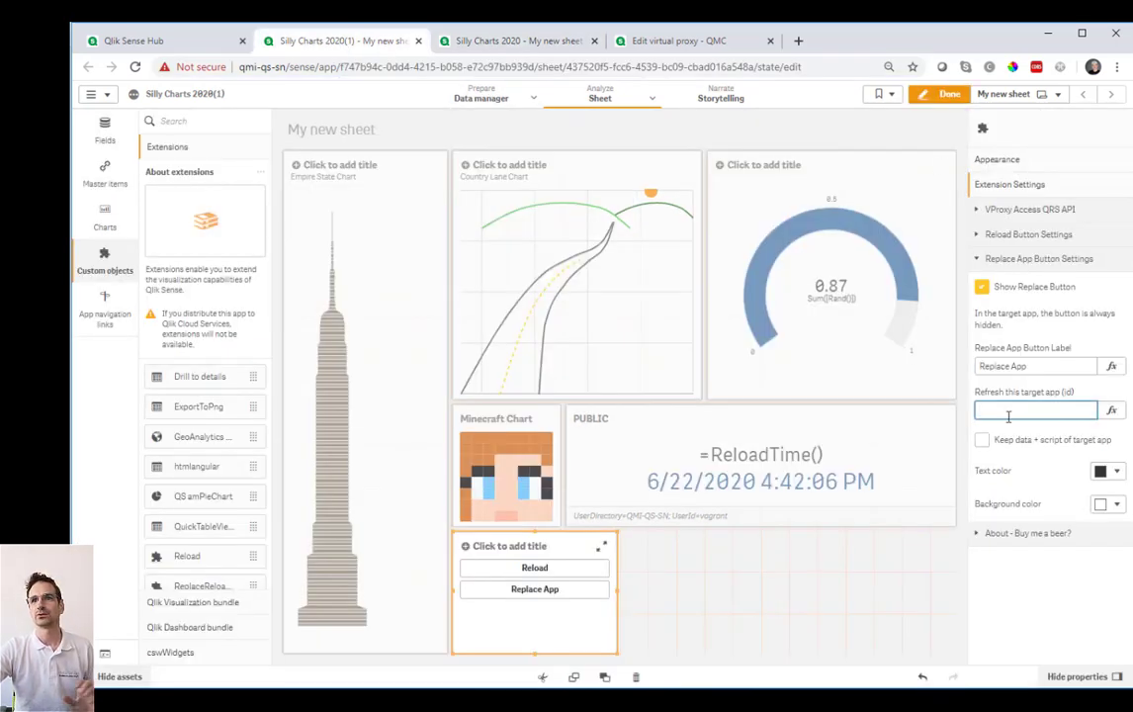
key("ctrl+v")
left_click(1023, 561)
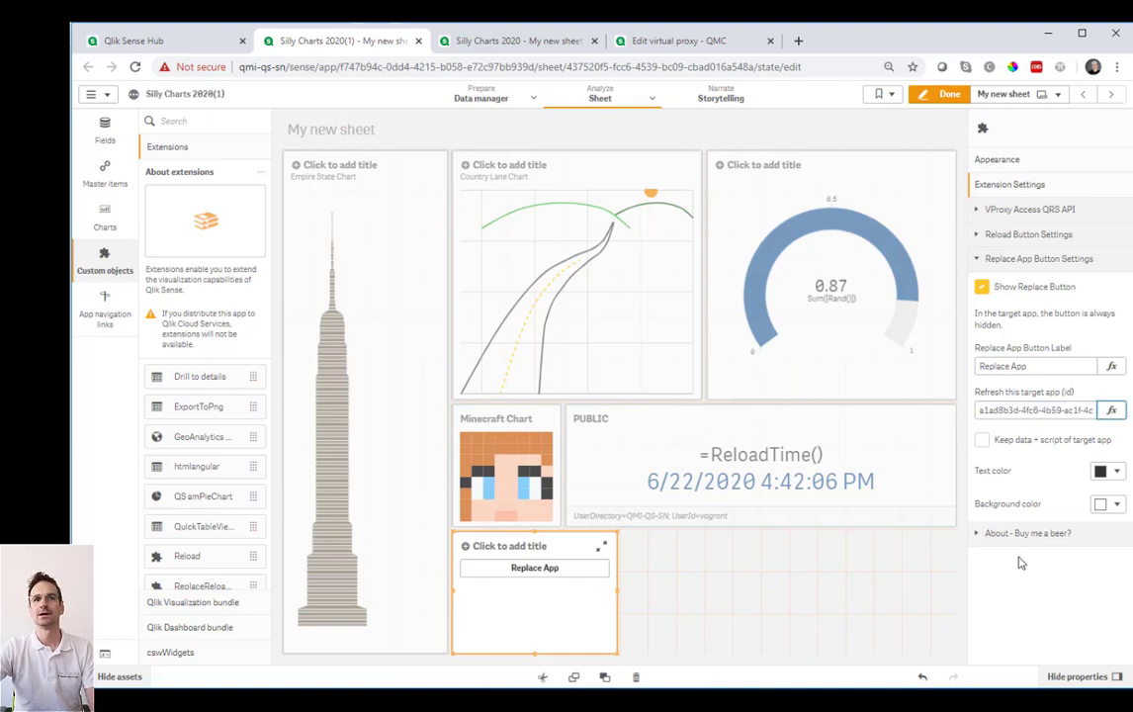
left_click(527, 590)
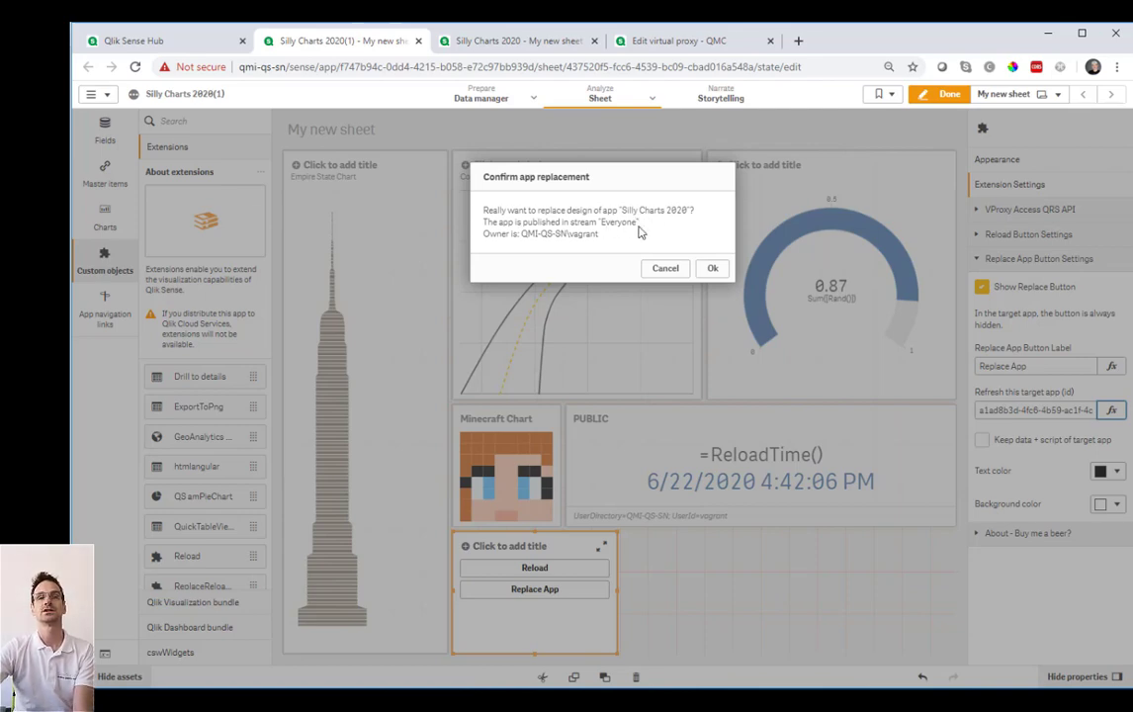
- Confirm replacing Silly Charts 2020, verify its 4:42:06 PM reload, and return to the Silly Charts 2020(1) duplicate
left_click(712, 268)
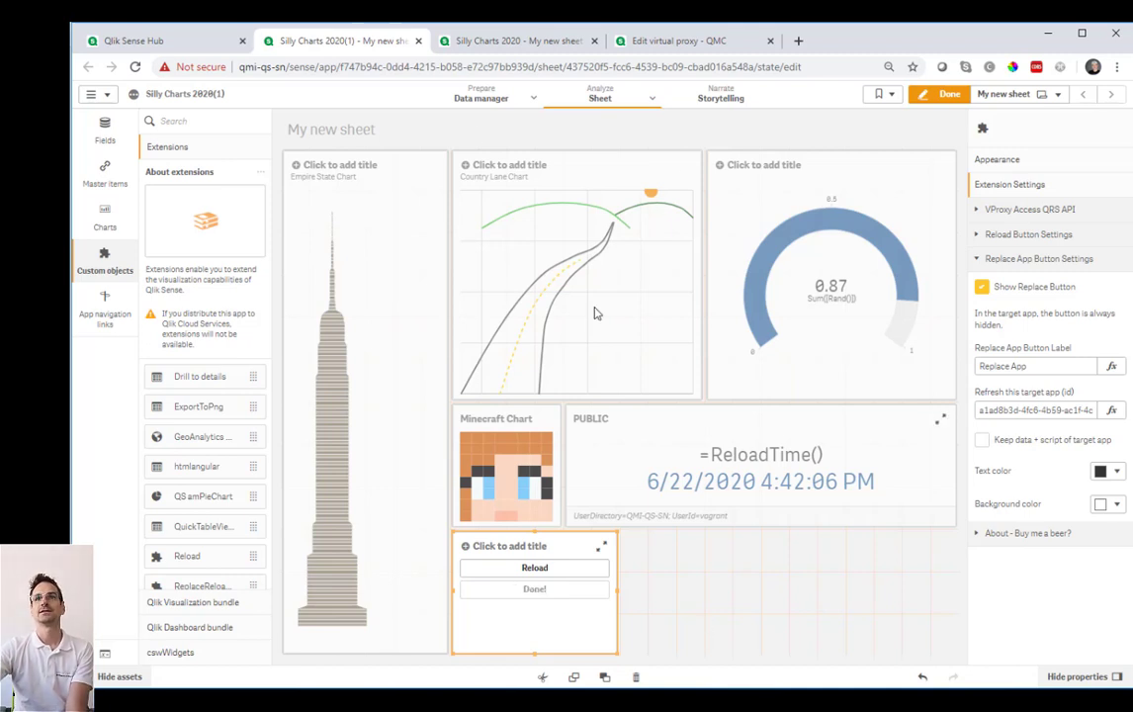
left_click(514, 43)
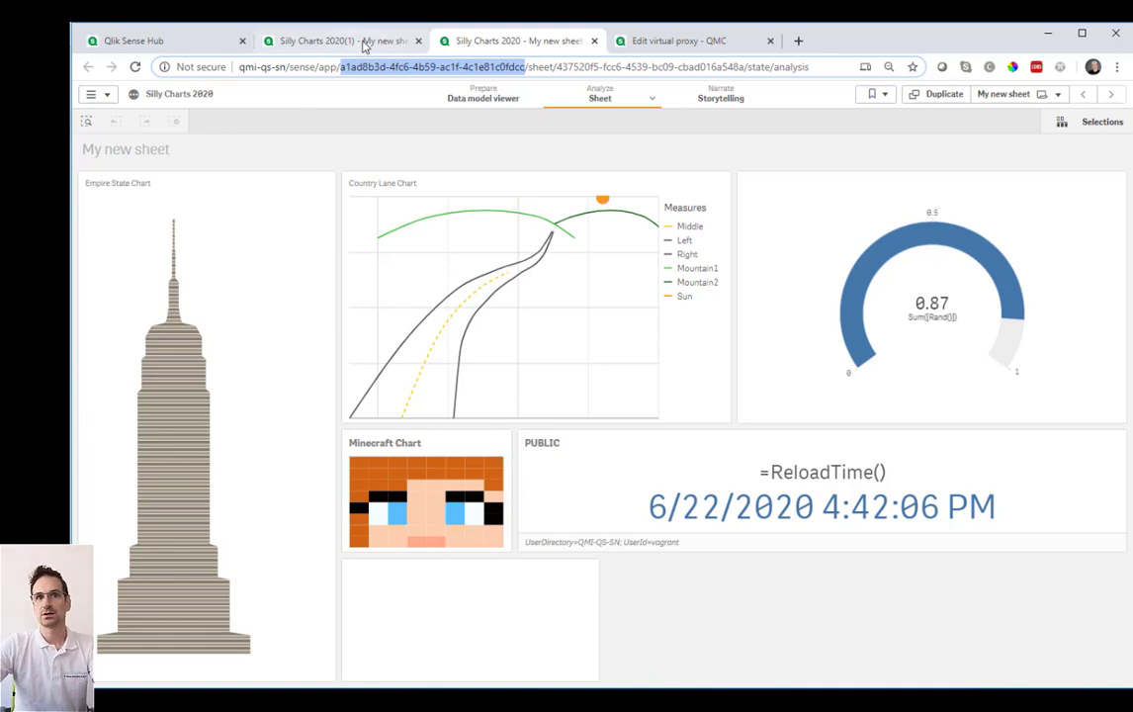
left_click(337, 42)
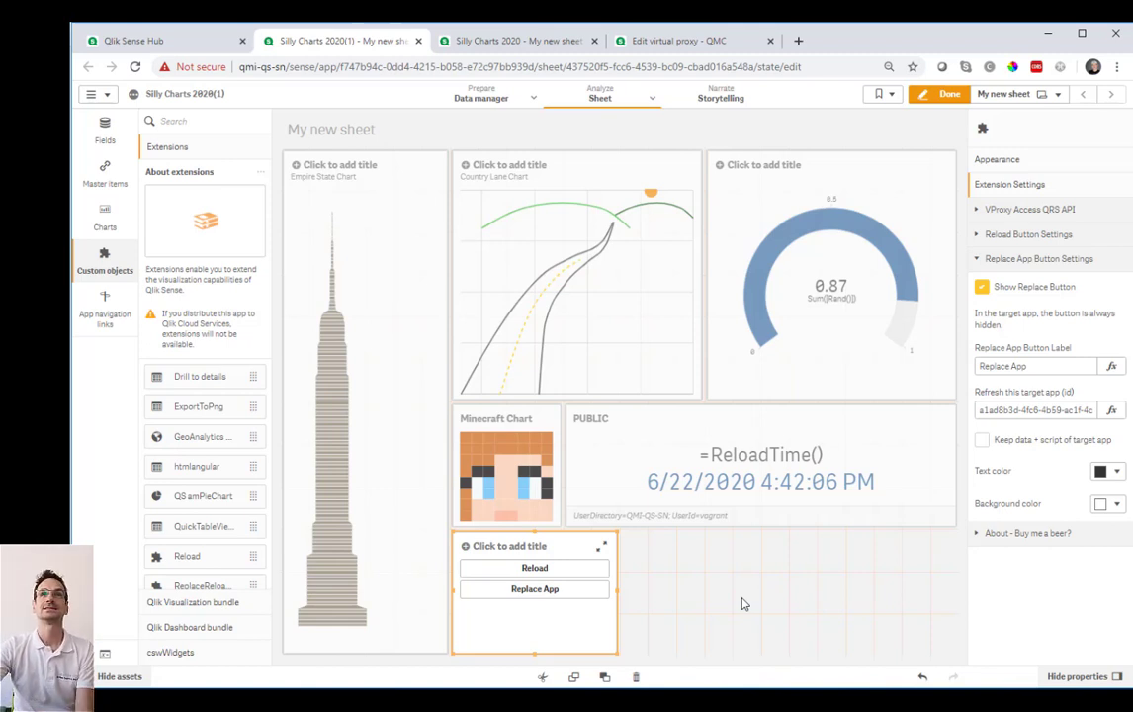
- Change 'PUBLIC' to 'COPY' in the duplicate's load script
left_click(533, 97)
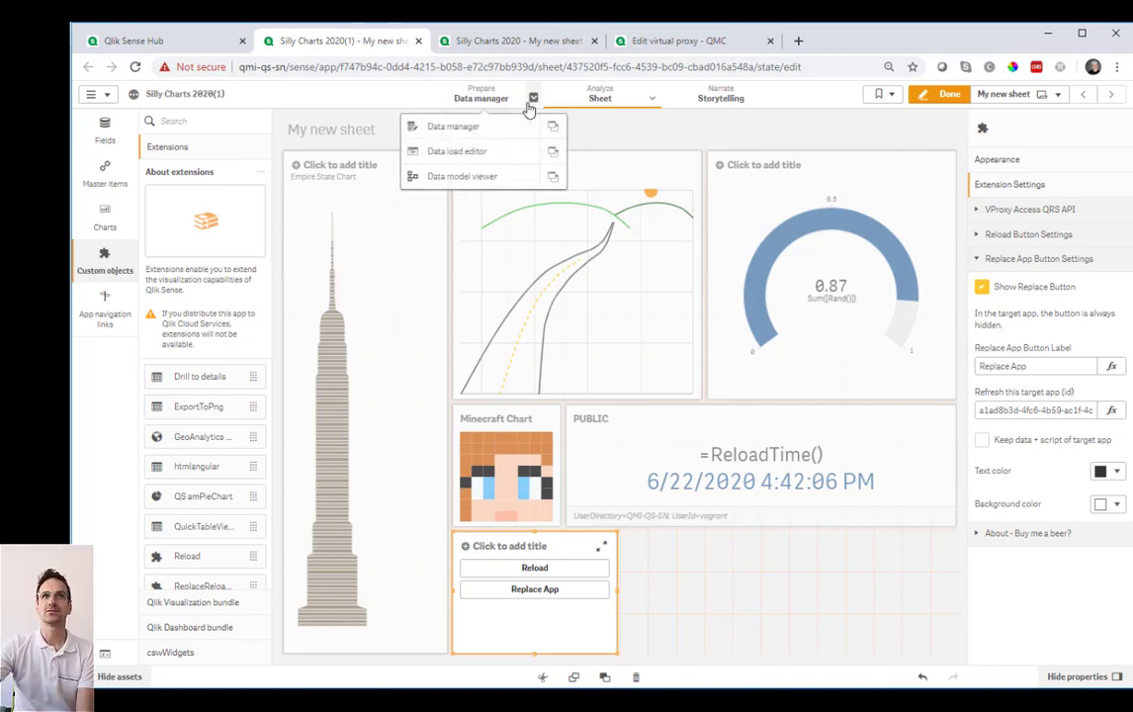
left_click(456, 154)
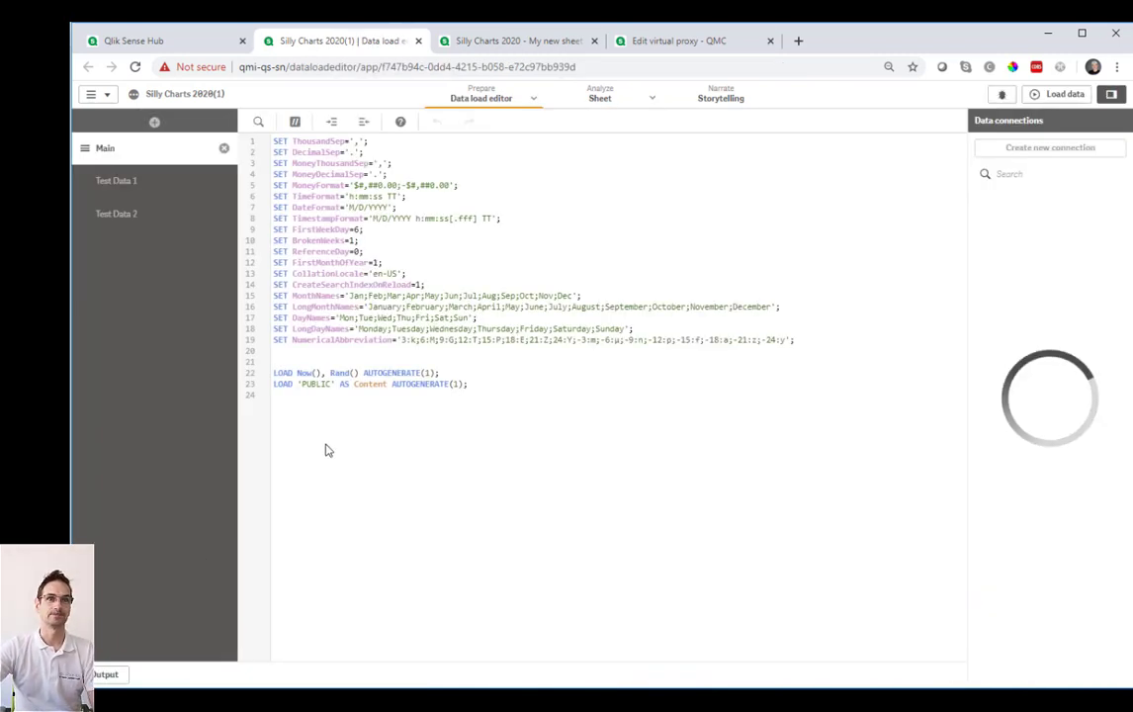
double_click(315, 384)
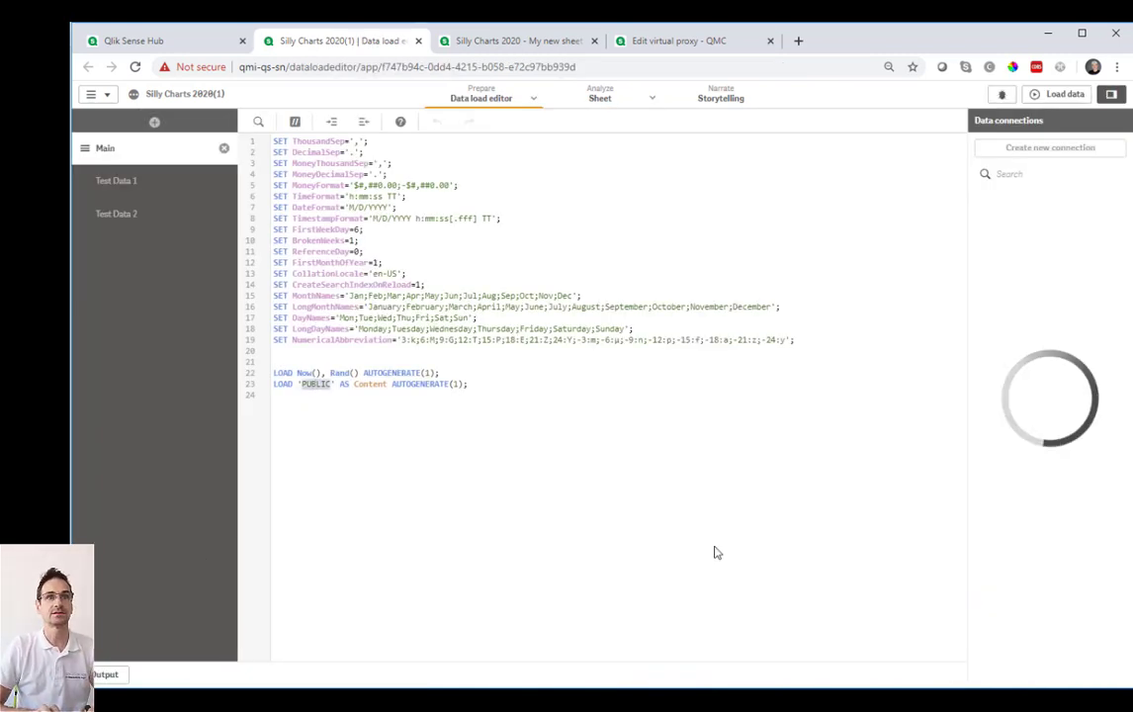
type("COPY")
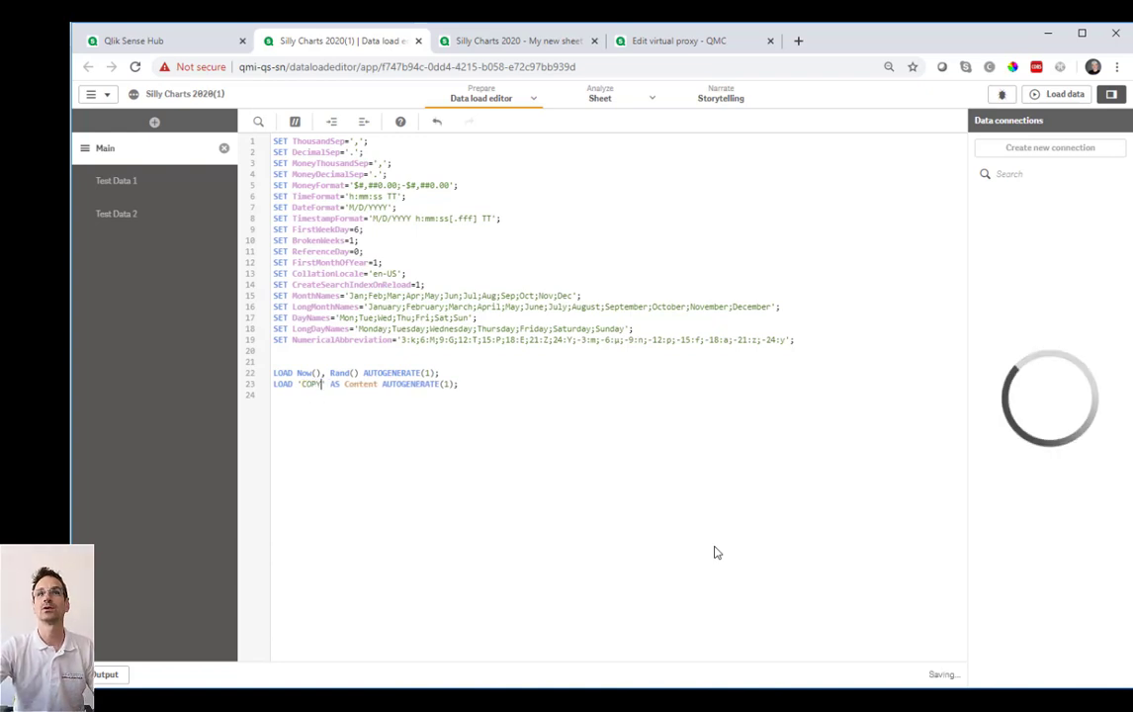
- Reload the duplicate's data and check that the sheet now shows COPY at 4:44:27 PM
left_click(1060, 94)
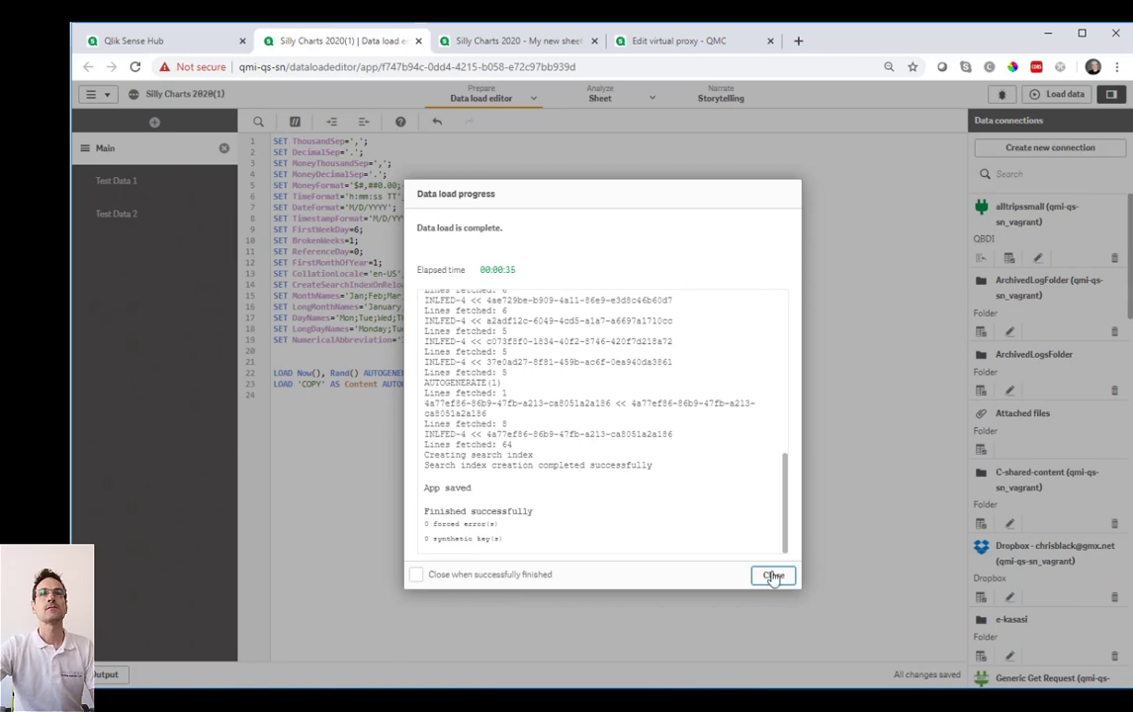
left_click(773, 575)
left_click(599, 99)
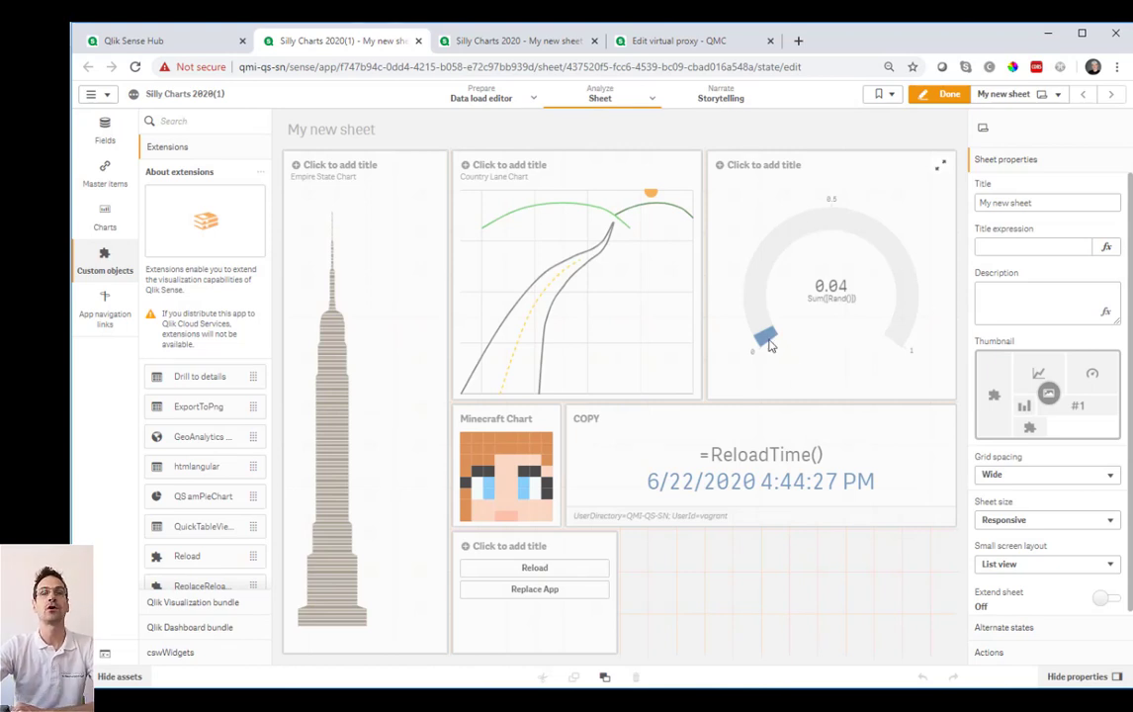
left_click(623, 454)
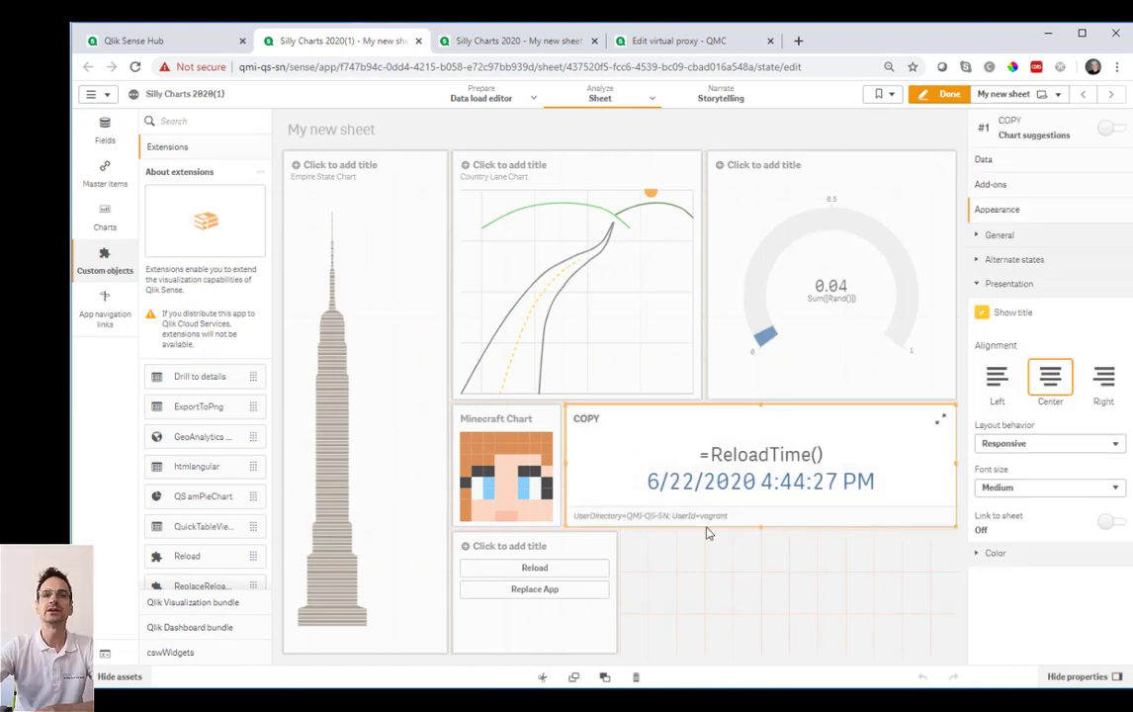
- Move the Minecraft chart into the gauge's top-right slot and enable 'Keep data + script of target app'
left_click(553, 638)
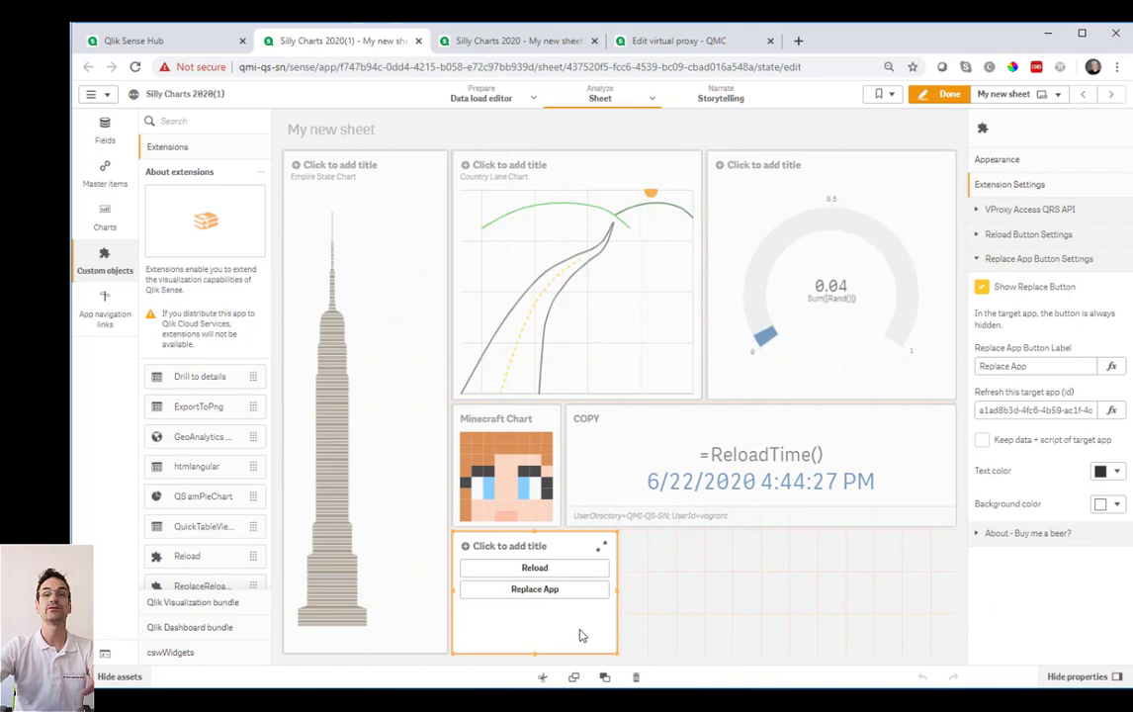
left_click_drag(505, 470, 885, 306)
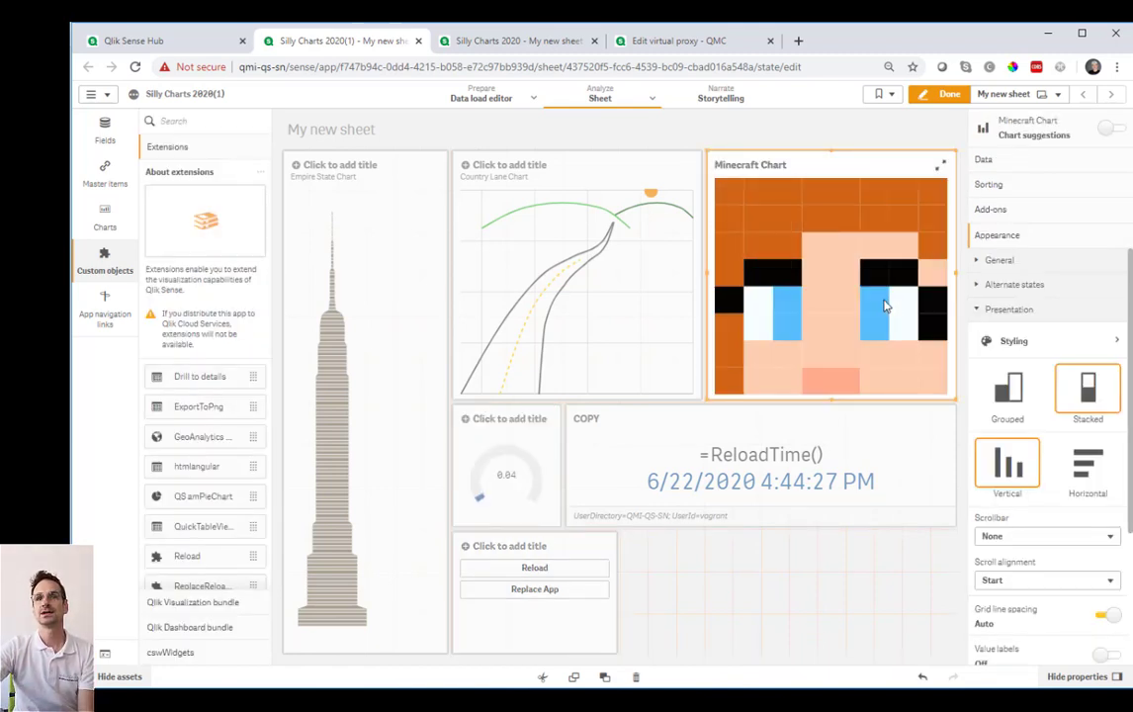
left_click(783, 480)
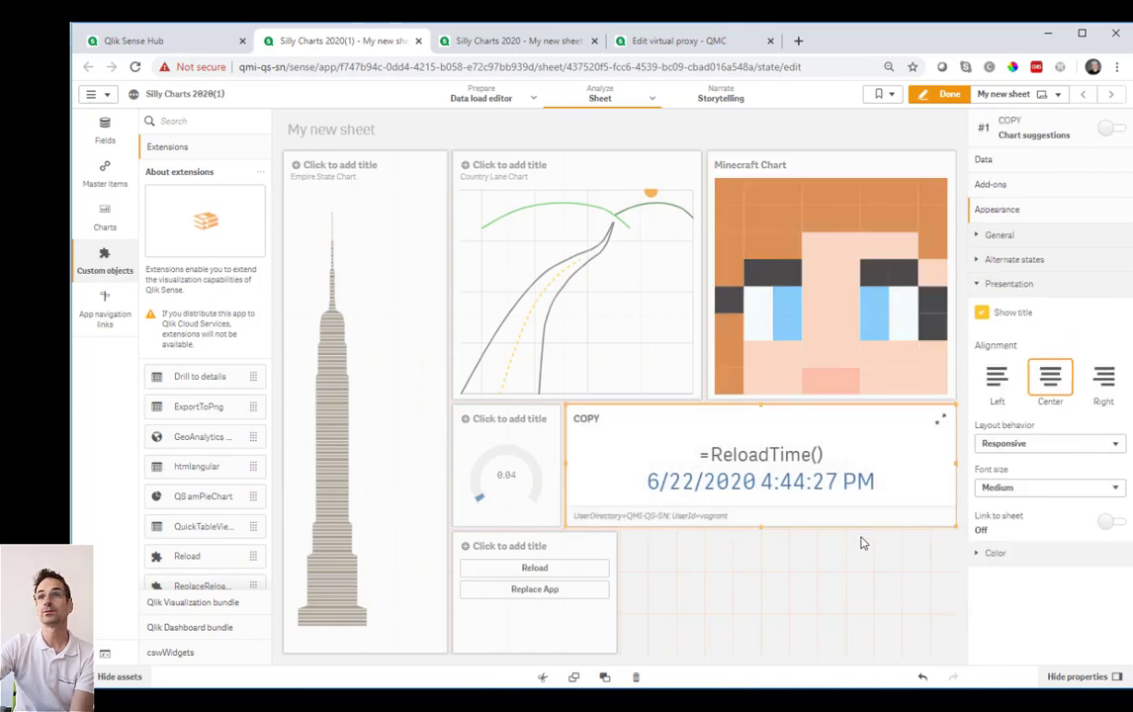
left_click(557, 615)
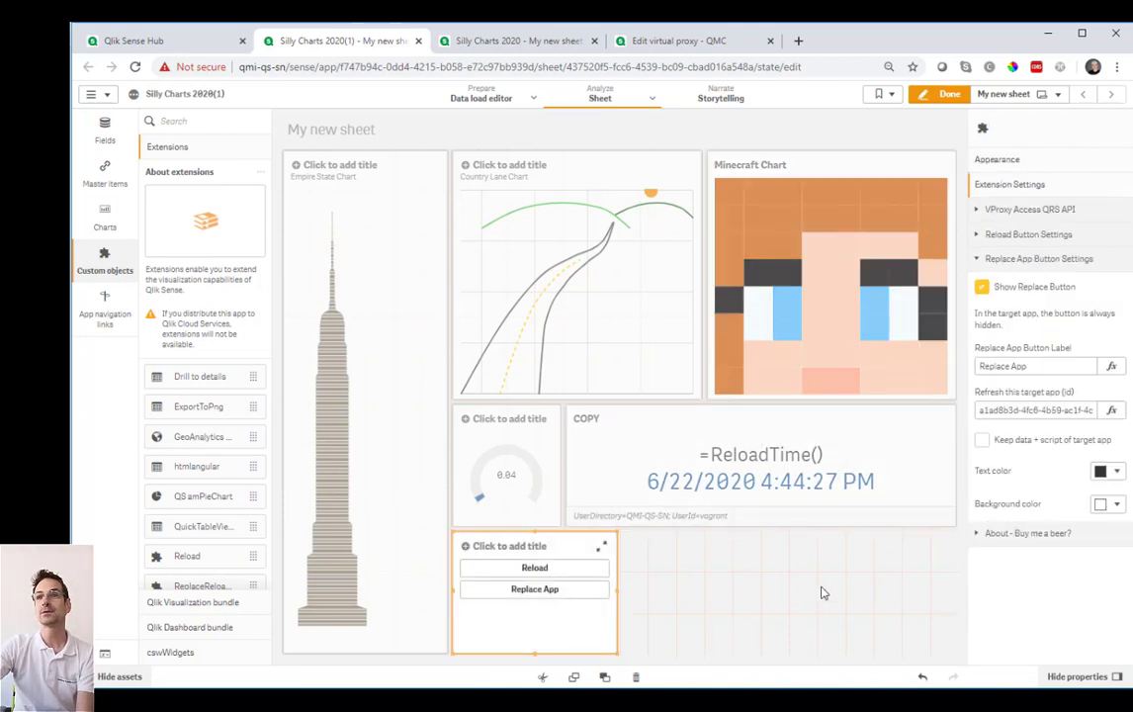
left_click(982, 439)
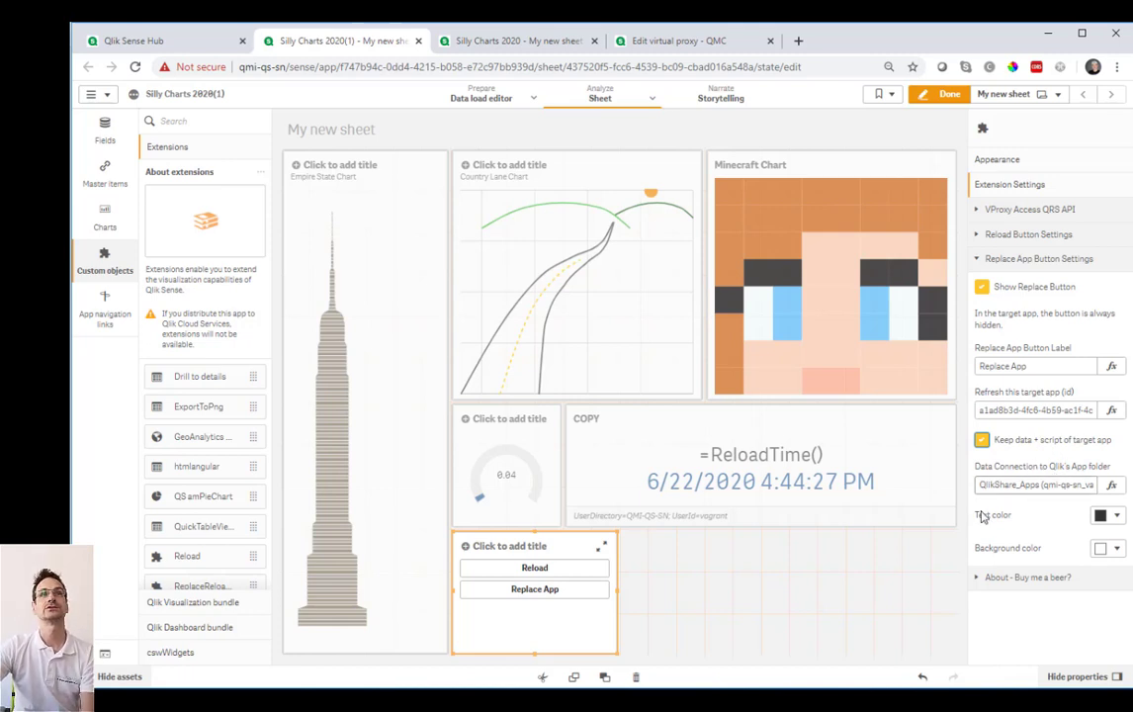
- In the data load editor, confirm the QlikShare_Apps connection path is D:\QlikShare\Apps without changing it
left_click(492, 105)
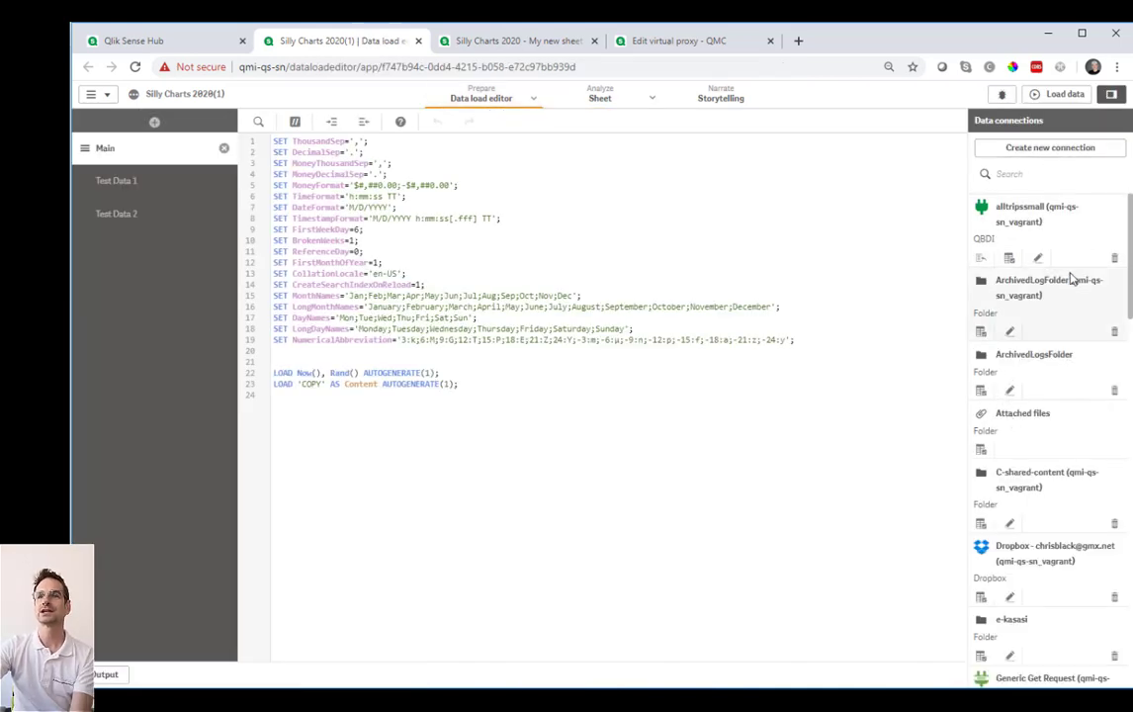
scroll(1083, 495, "down", 1)
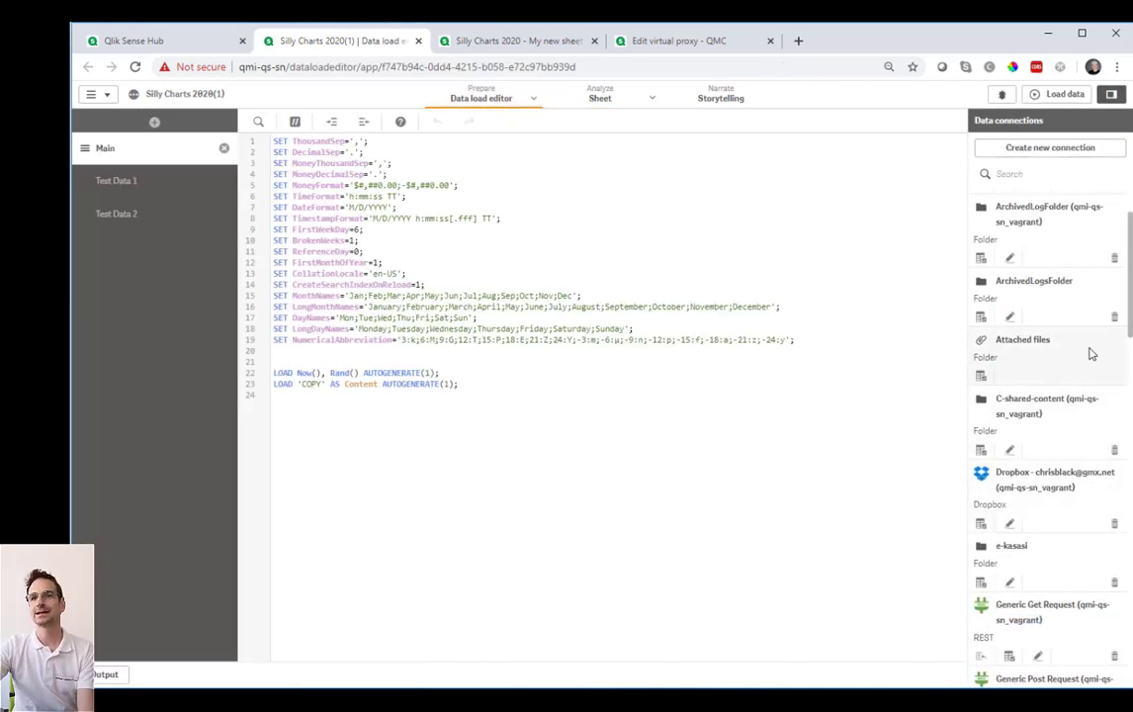
scroll(1083, 369, "down", 6)
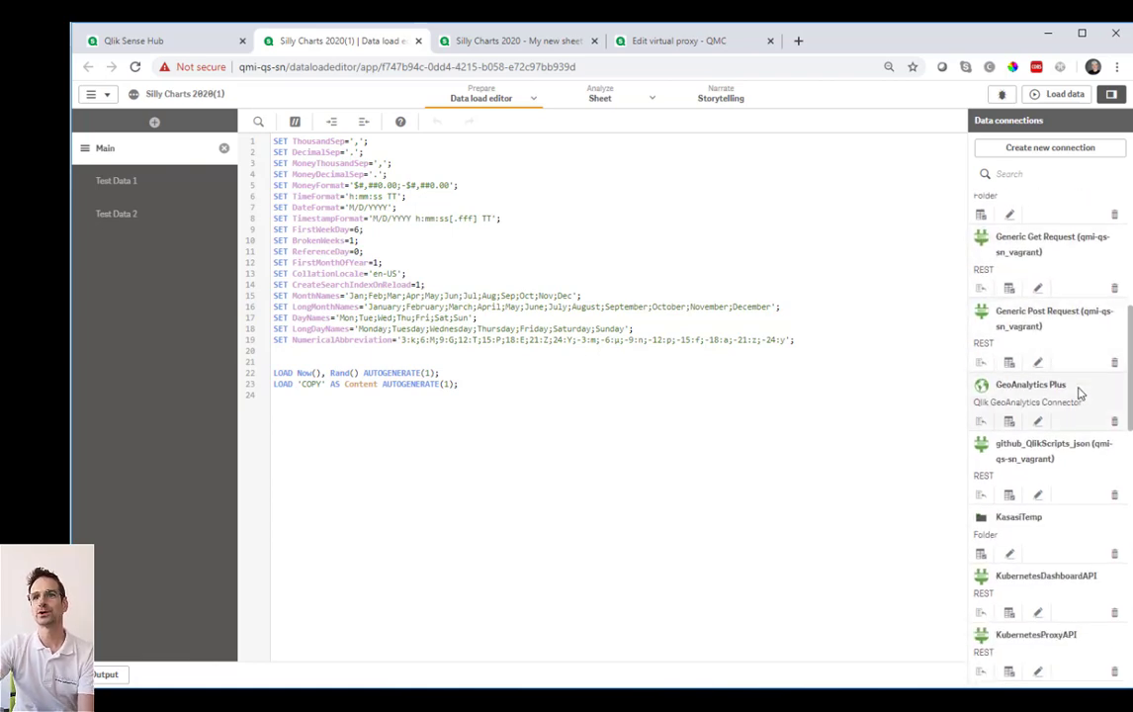
scroll(1065, 509, "down", 4)
scroll(1051, 534, "down", 1)
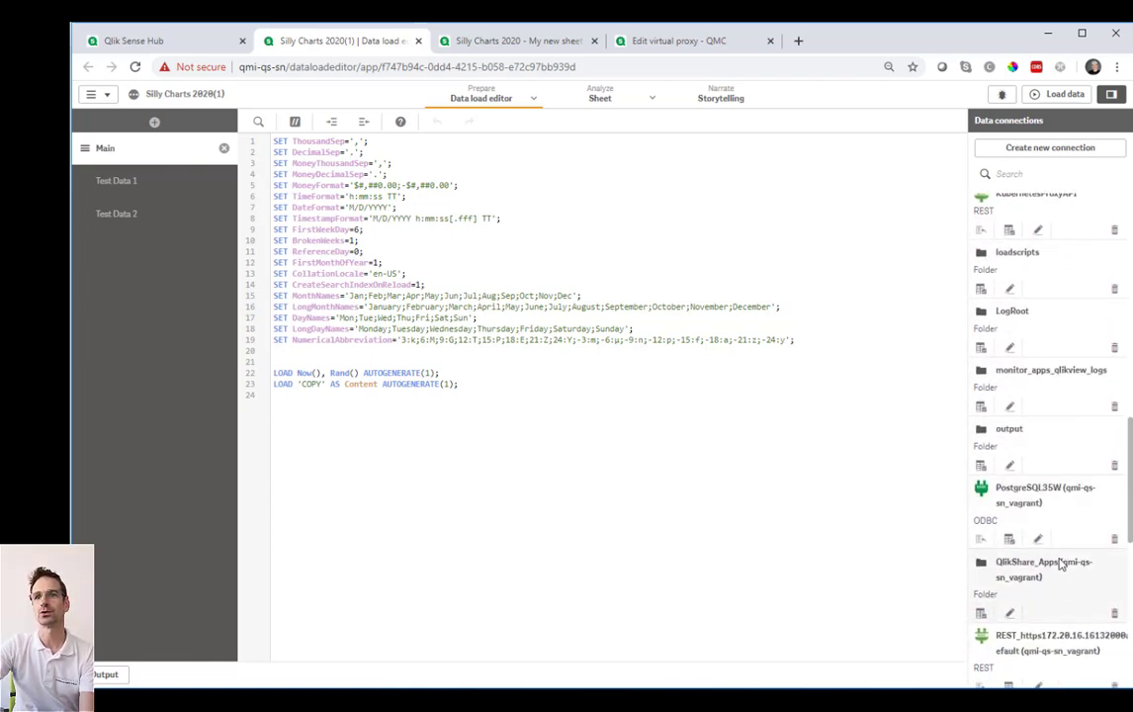
left_click(1011, 615)
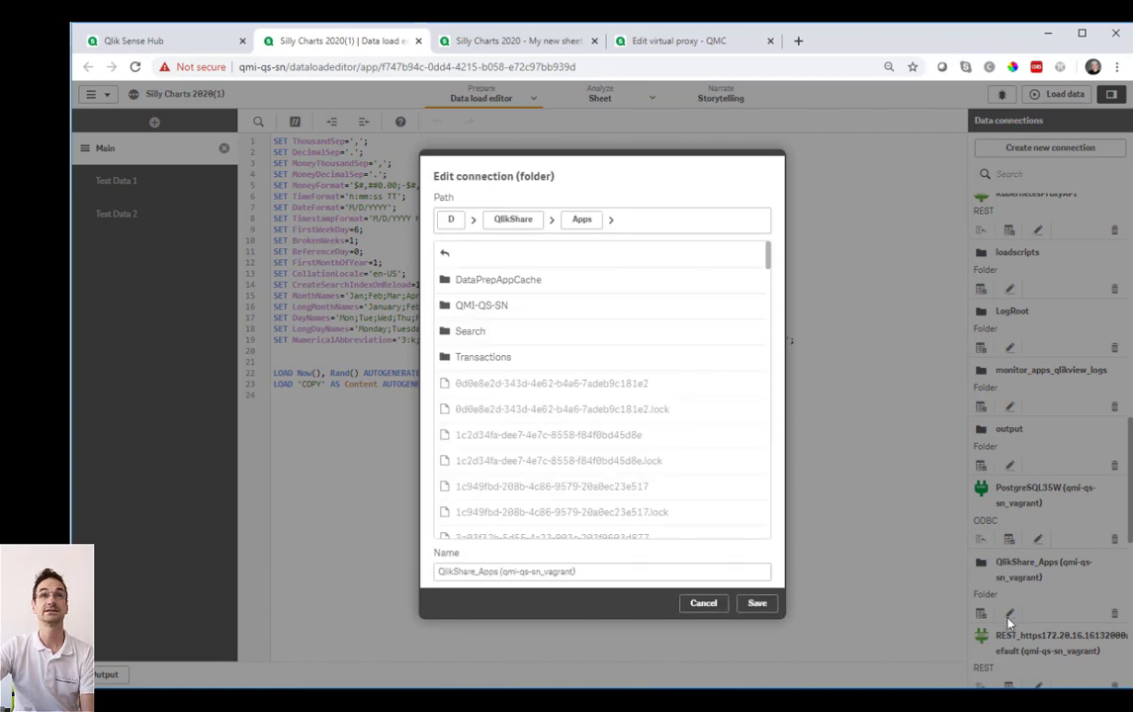
left_click(661, 221)
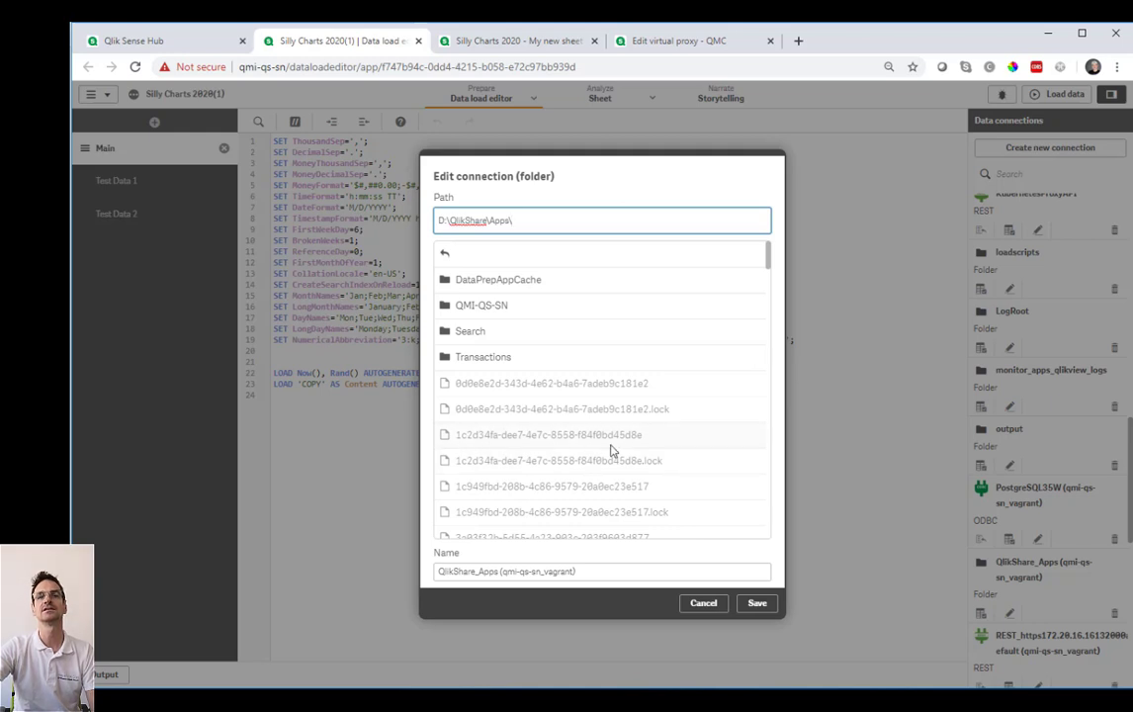
left_click(703, 604)
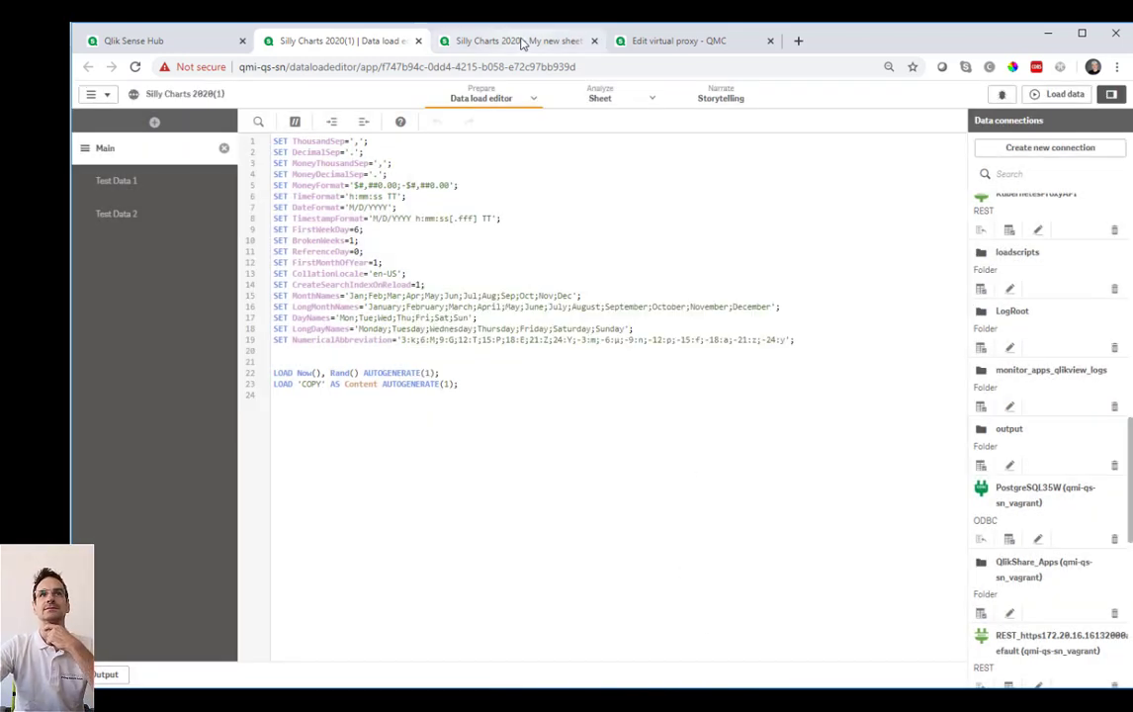
- Replace the published Silly Charts 2020 design with this copy using Replace App
left_click(605, 101)
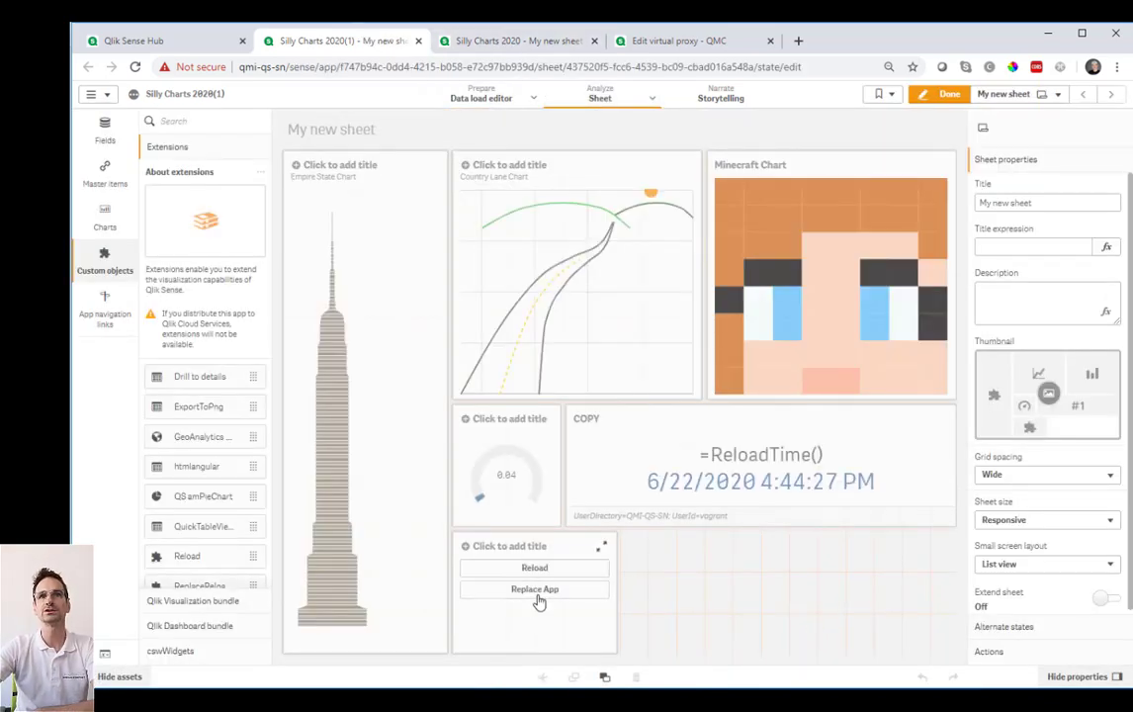
left_click(537, 594)
left_click(712, 267)
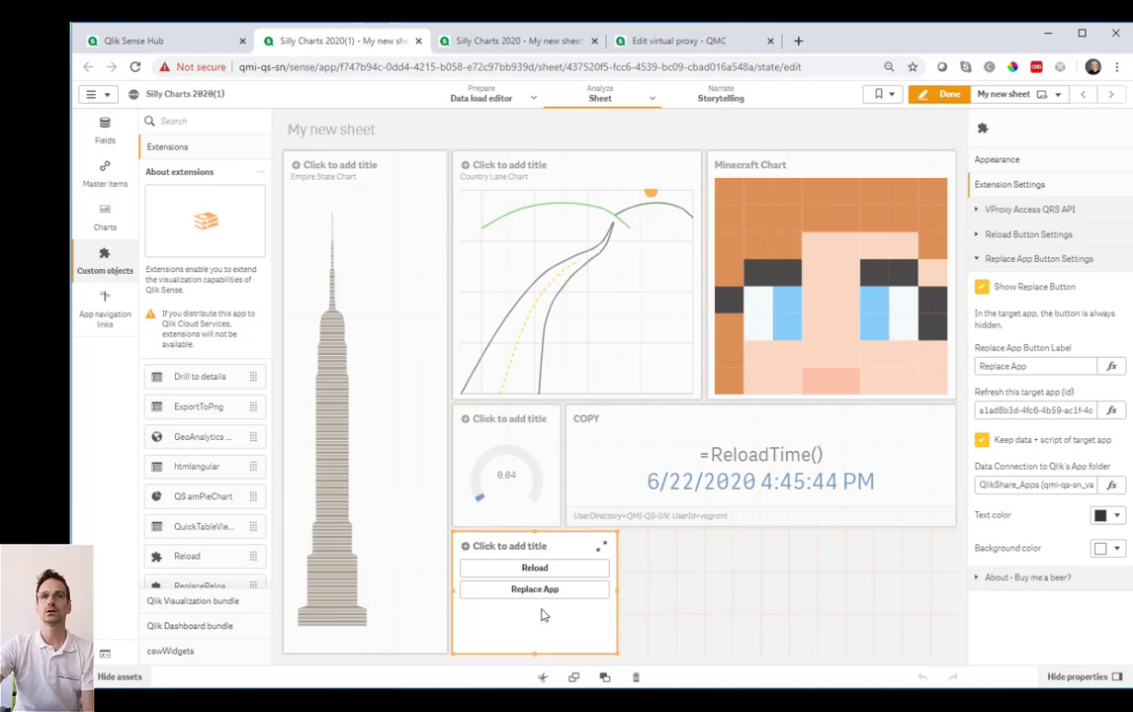
- Inspect the gauge and COPY objects, then view the published Silly Charts 2020 sheet
left_click(521, 511)
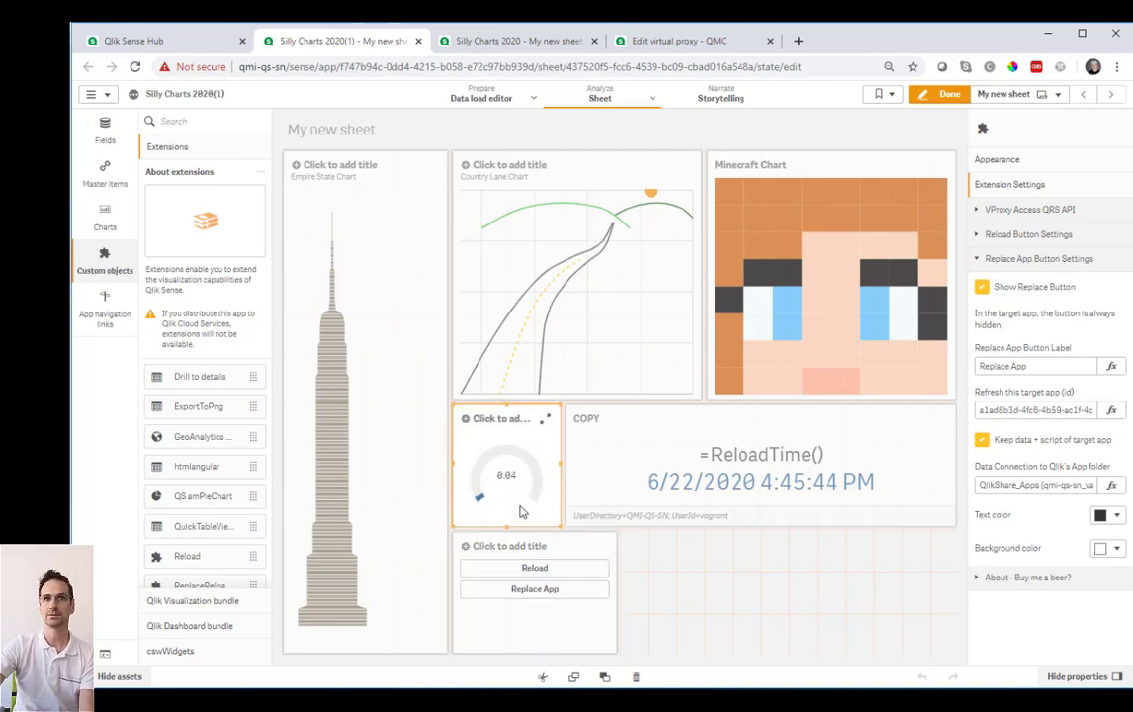
left_click(598, 418)
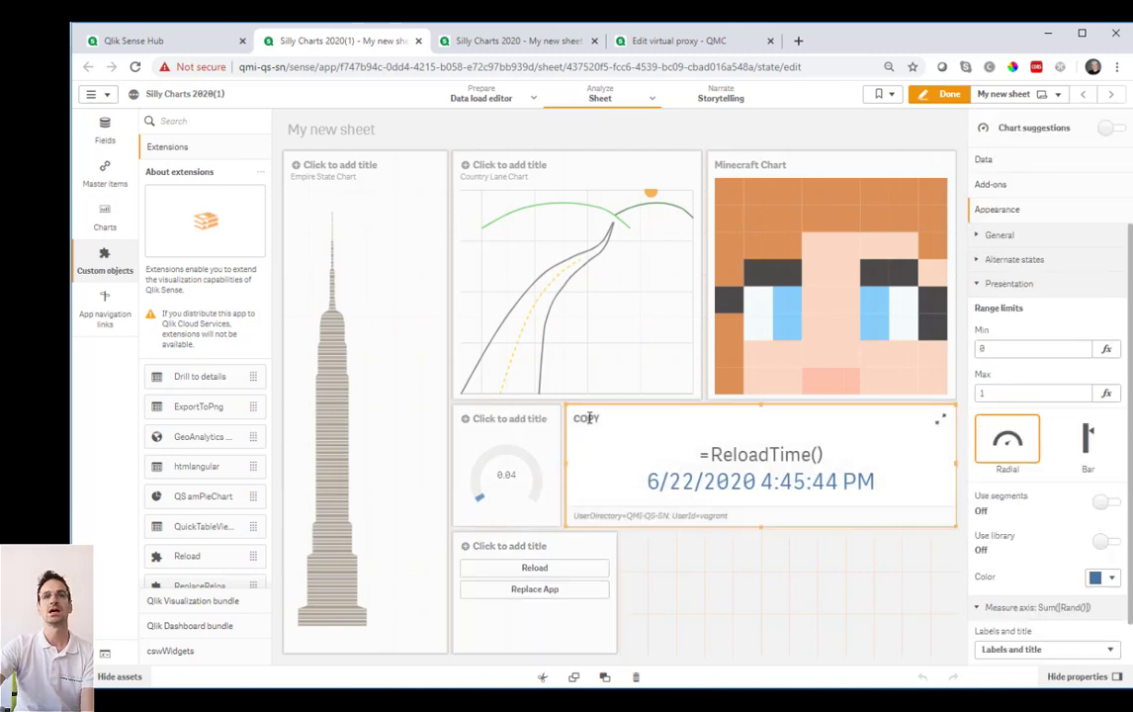
left_click(639, 600)
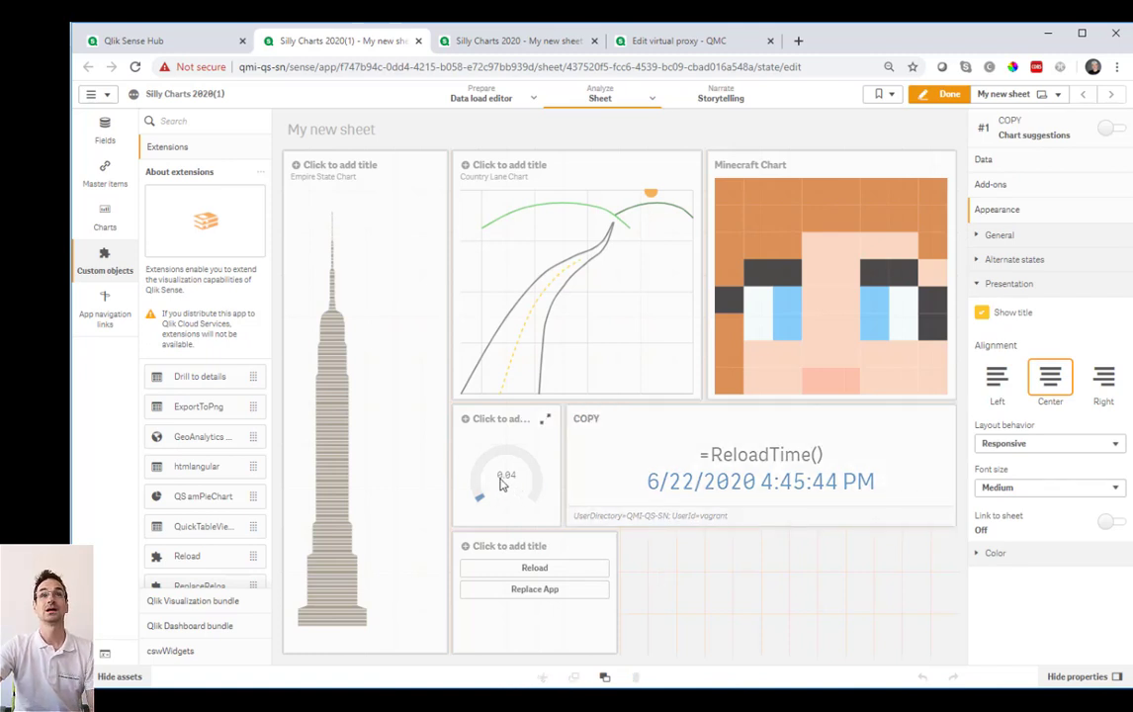
left_click(507, 41)
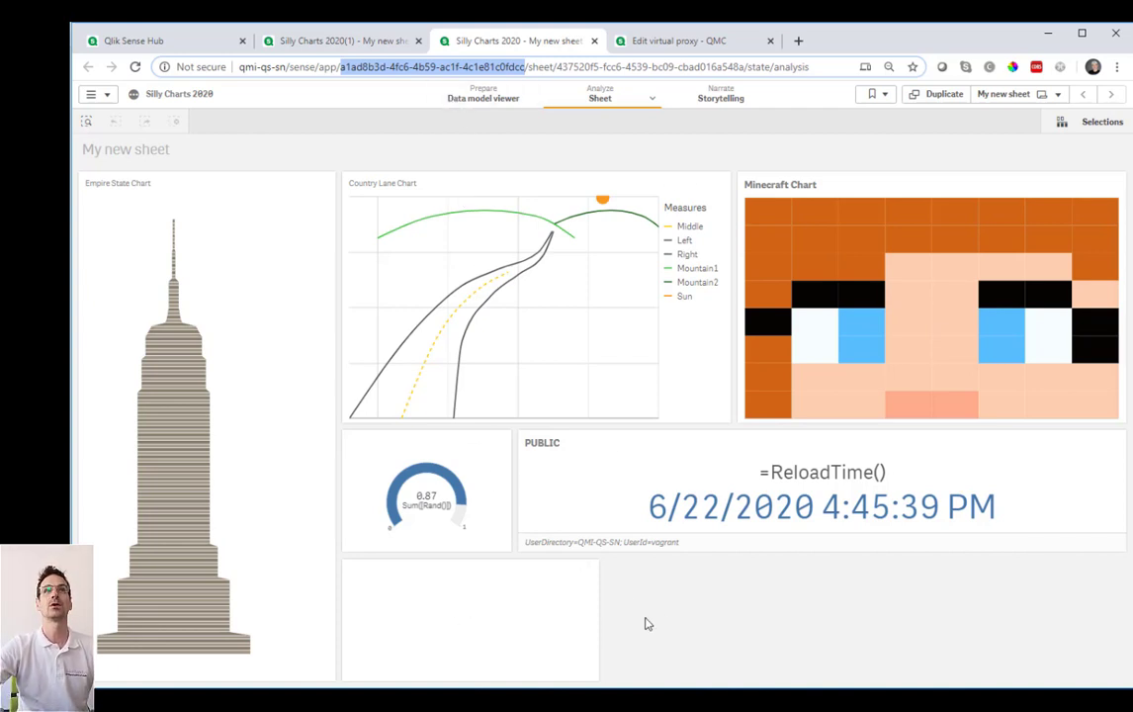
- From the copy, expand Reload Button Settings, replace the published app's design again, and view Silly Charts 2020
left_click(341, 45)
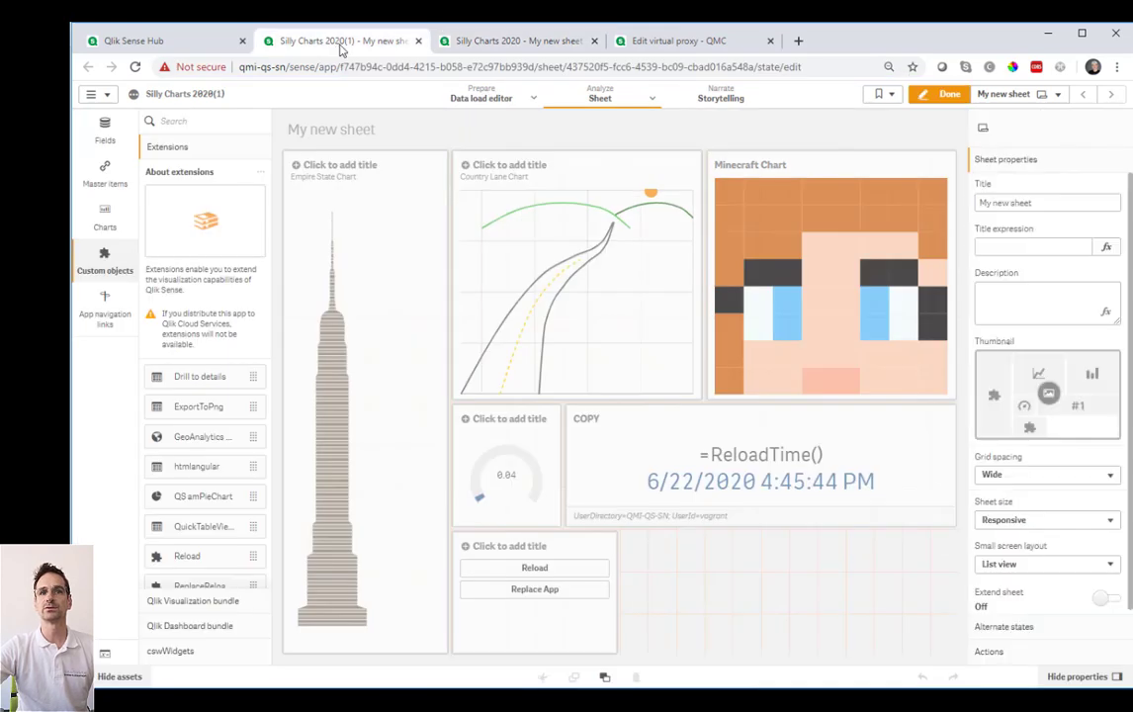
left_click(540, 620)
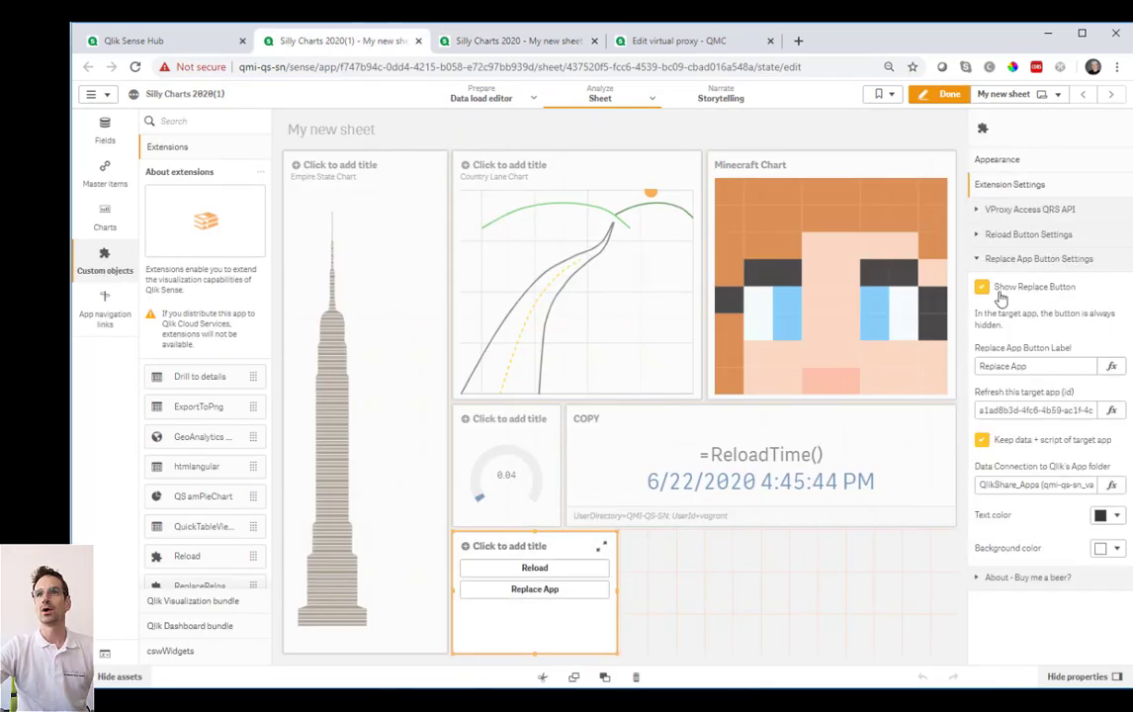
left_click(1014, 237)
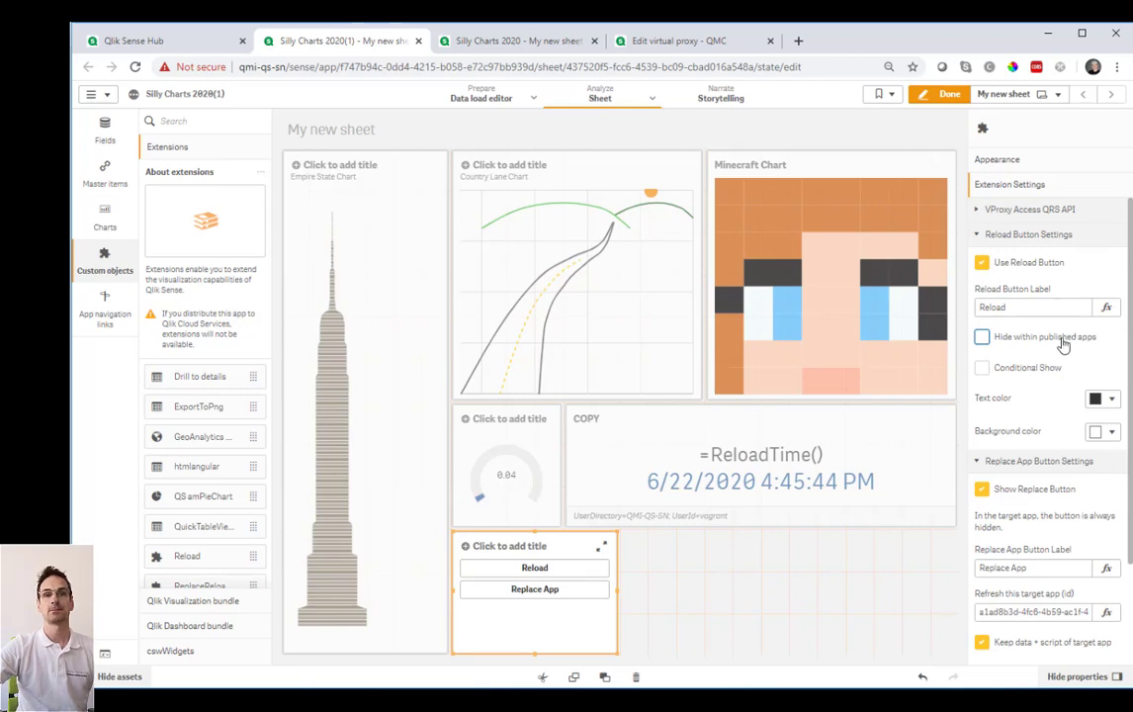
left_click(543, 592)
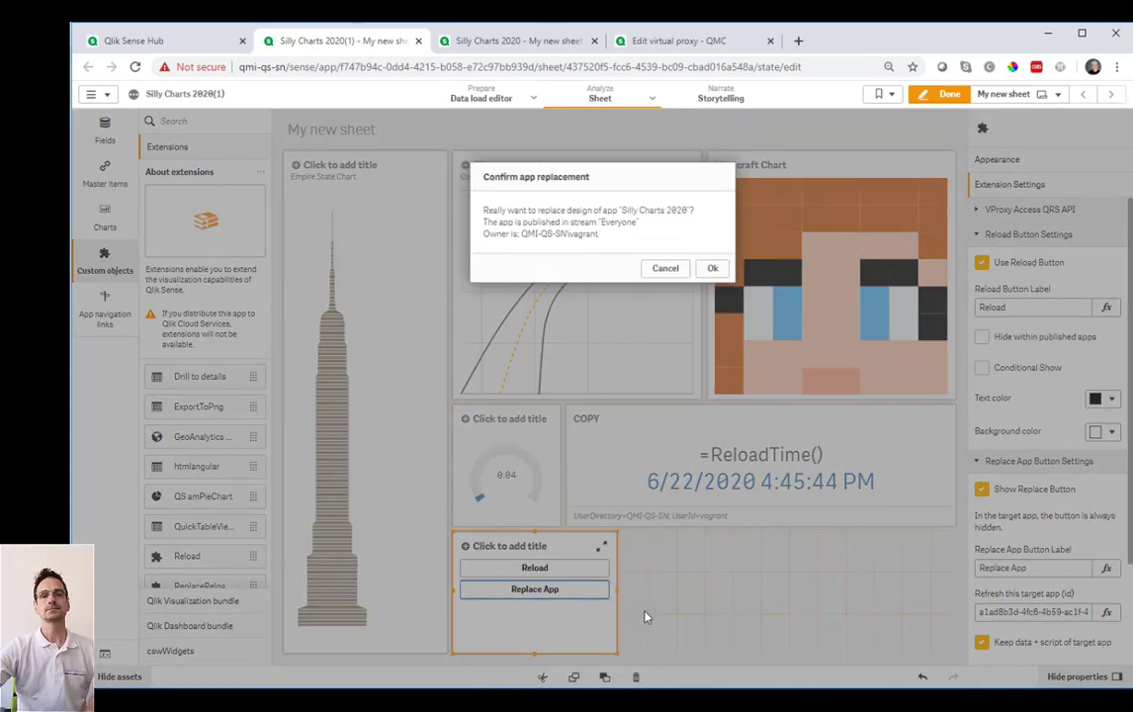
left_click(711, 267)
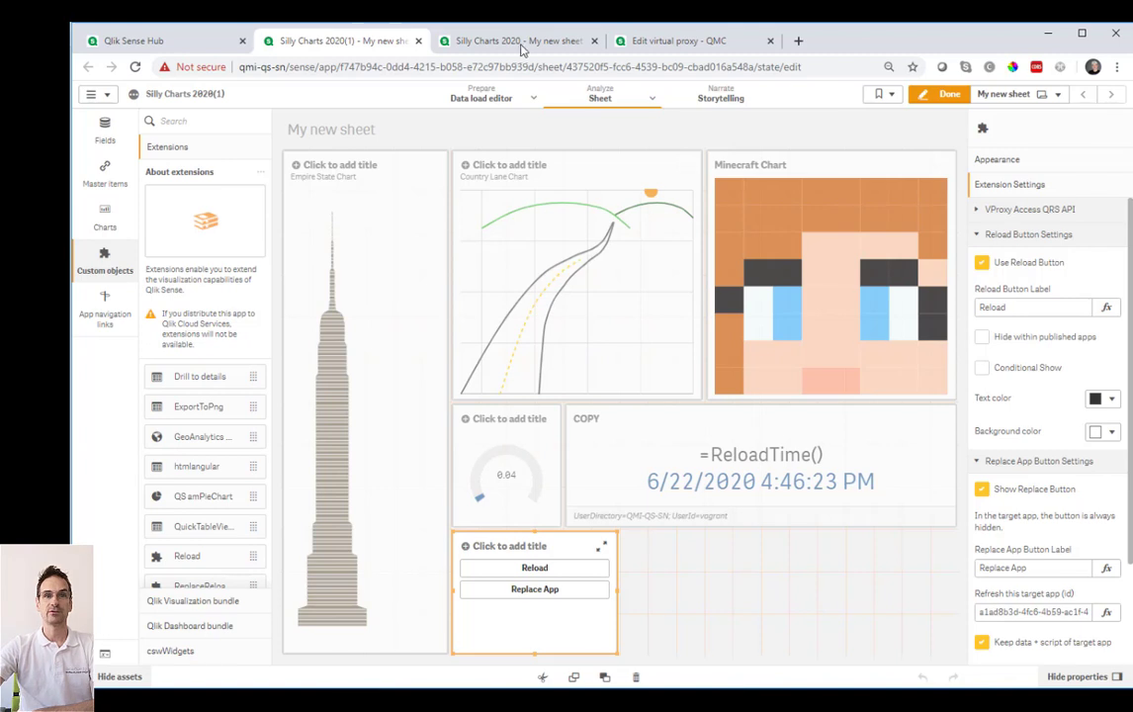
left_click(521, 45)
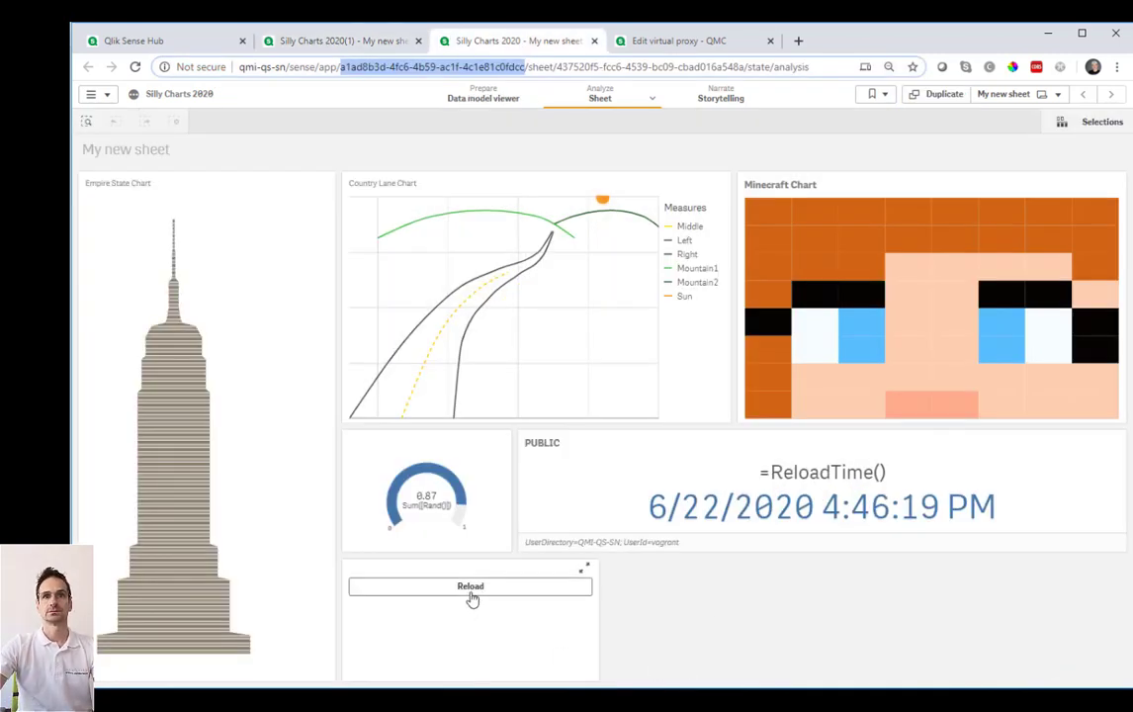
- Reload the published Silly Charts 2020 to 4:46:31 PM, then go back to the Silly Charts 2020(1) copy
left_click(472, 592)
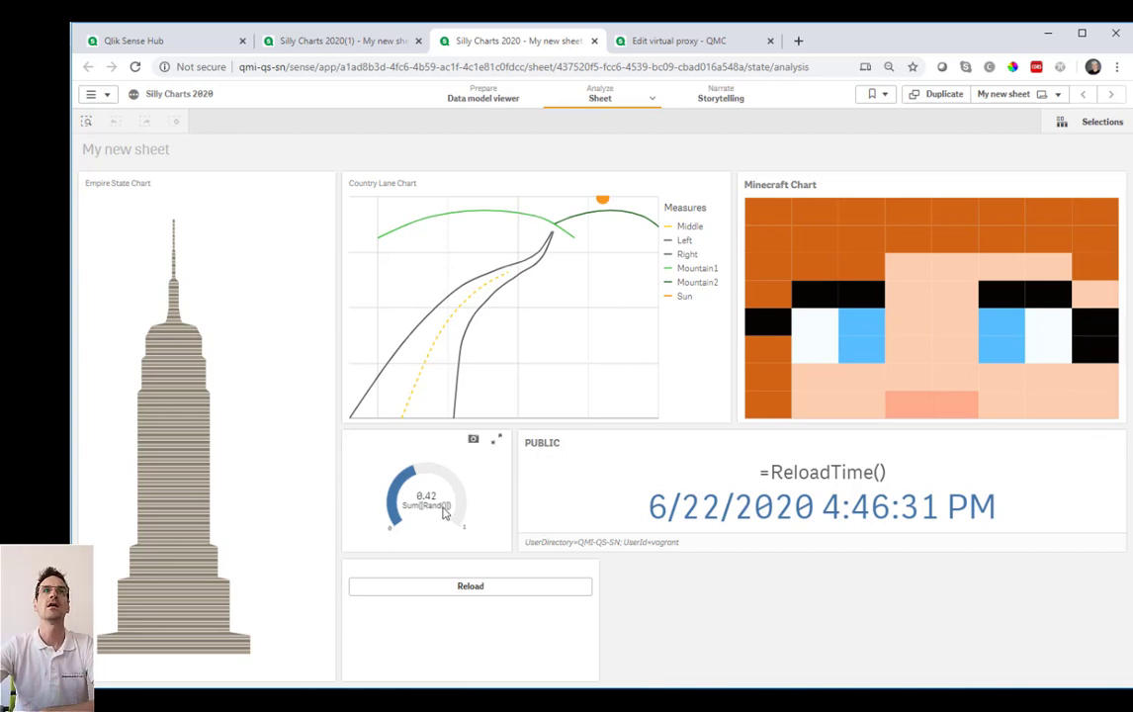
left_click(351, 40)
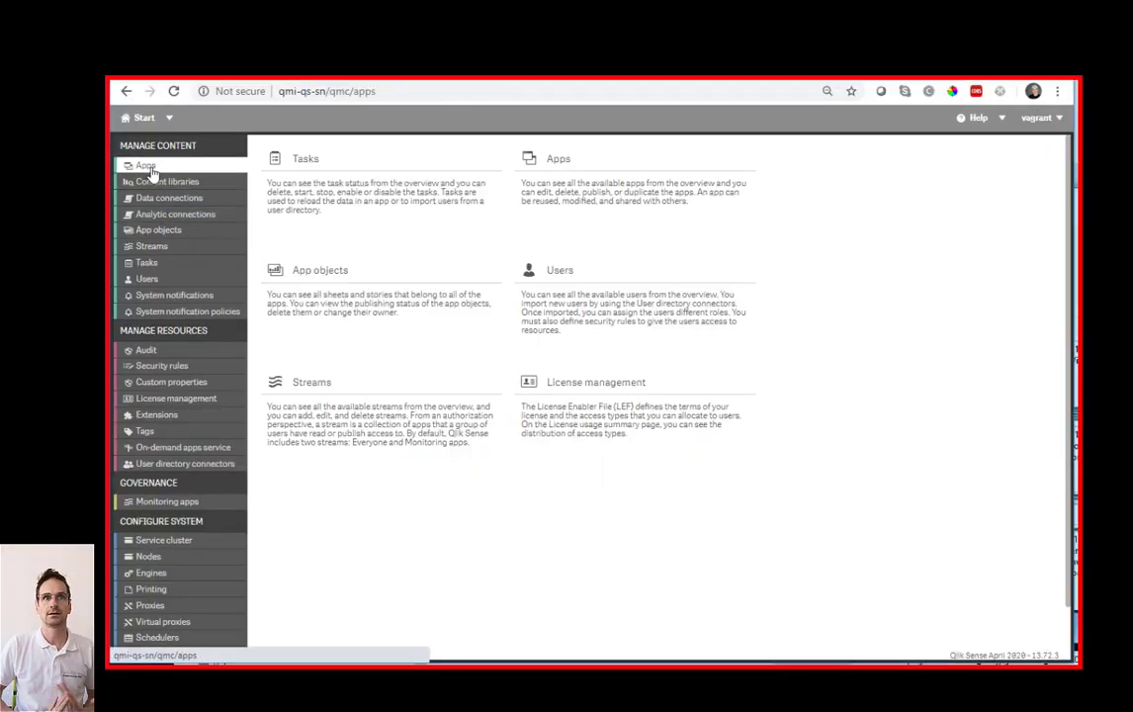
- In QMC Apps, start publishing Silly Charts 2020(1) to the Everyone stream
left_click(150, 170)
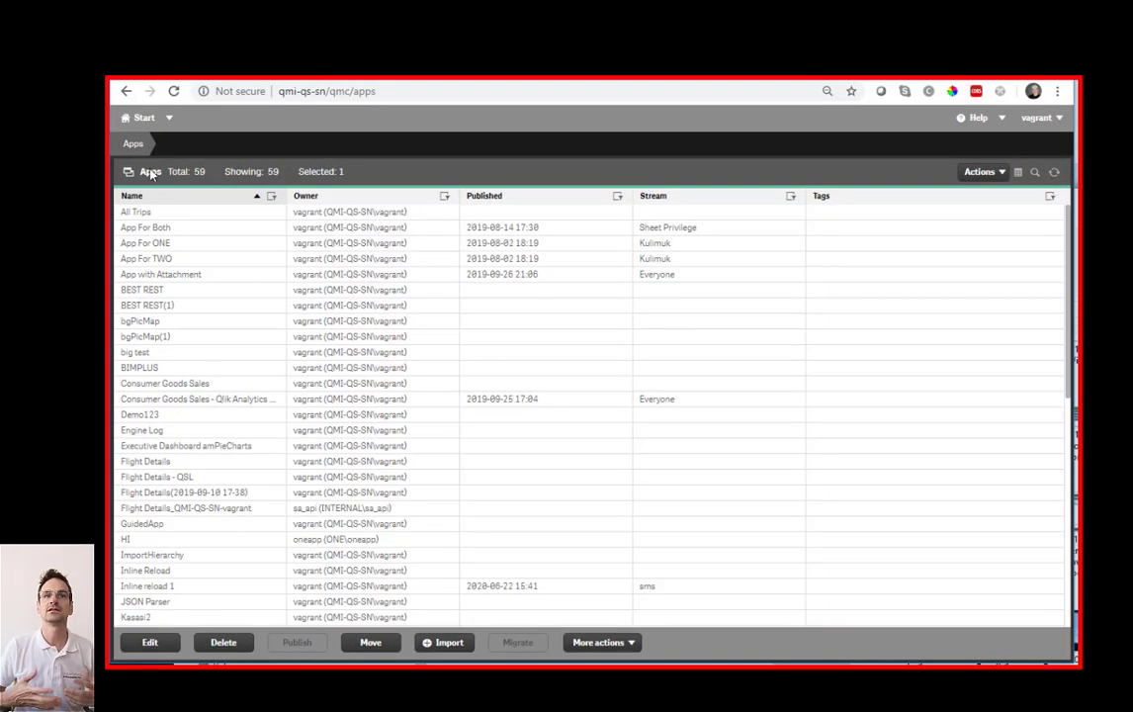
scroll(236, 545, "down", 5)
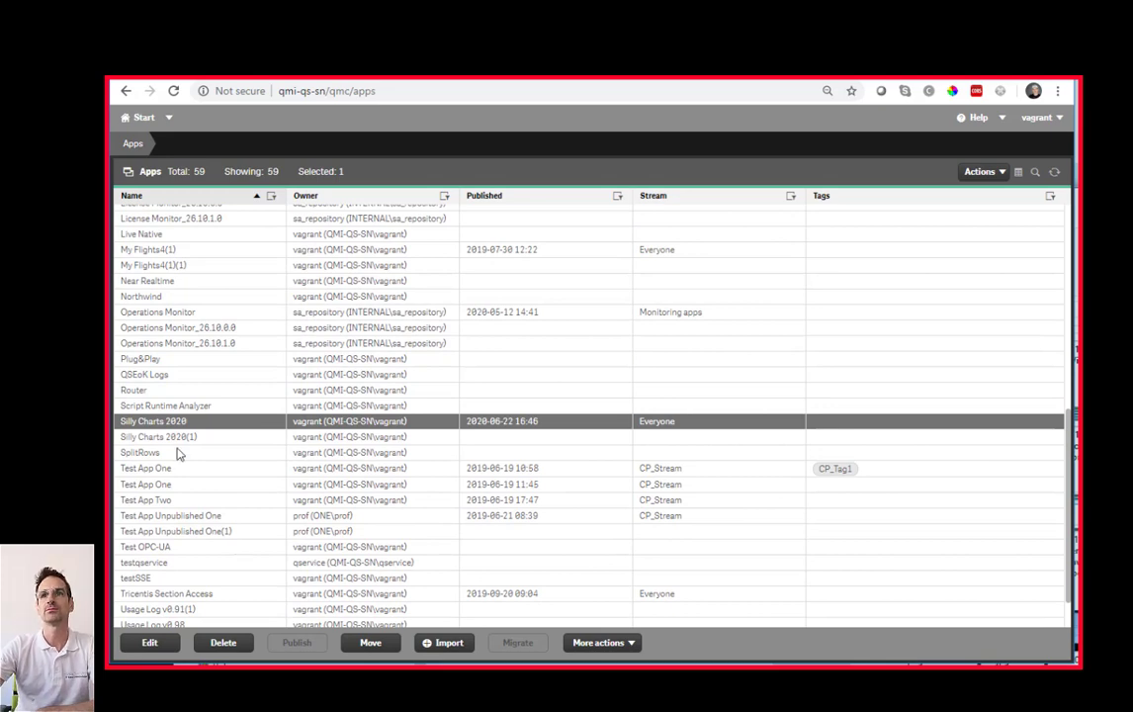
left_click(184, 437)
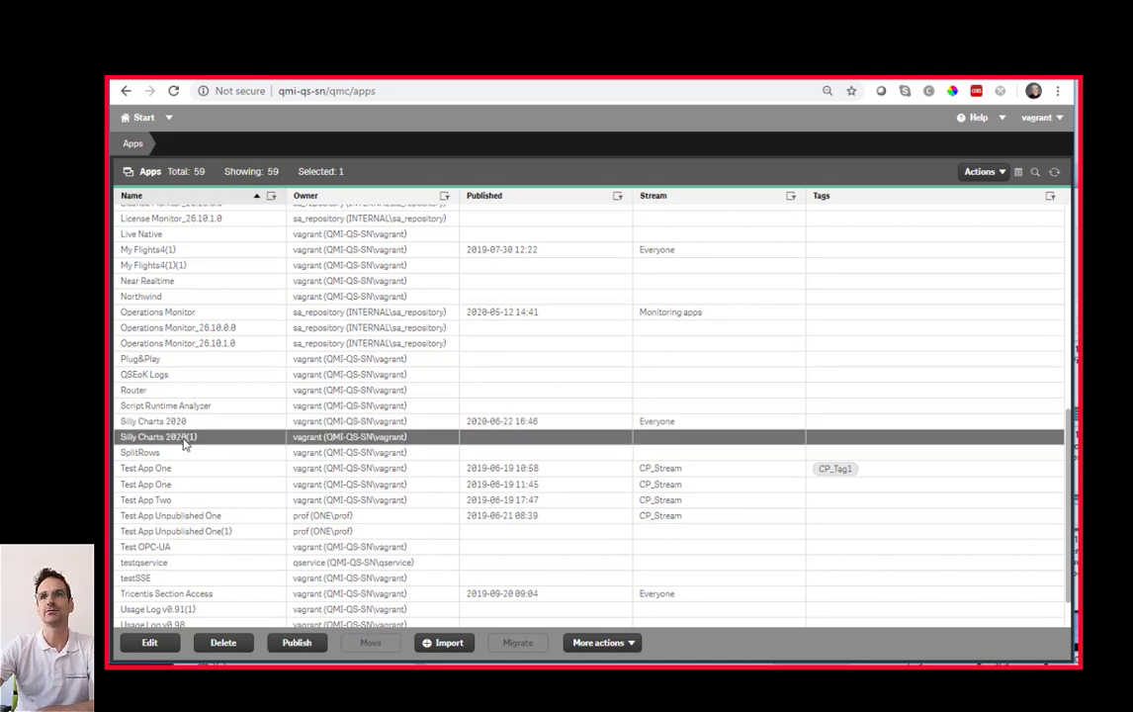
left_click(300, 645)
left_click(533, 359)
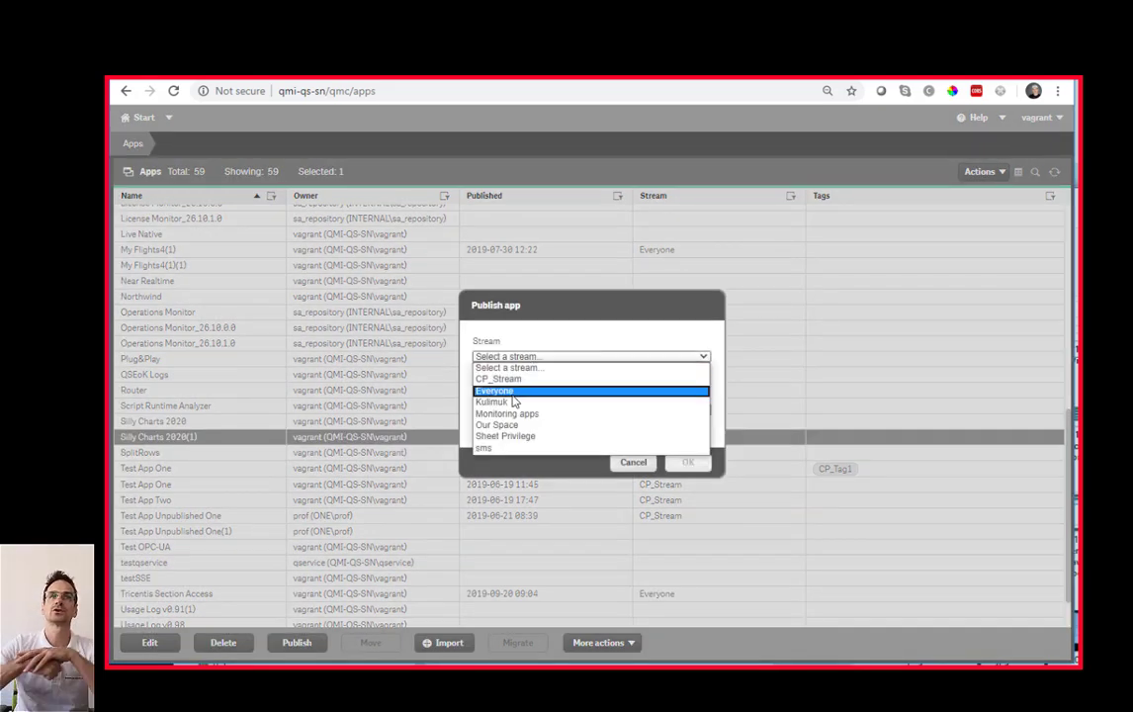
left_click(516, 388)
- Set it to replace the existing Silly Charts 2020, publish and replace, then open the donation page
left_click(516, 416)
left_click(550, 391)
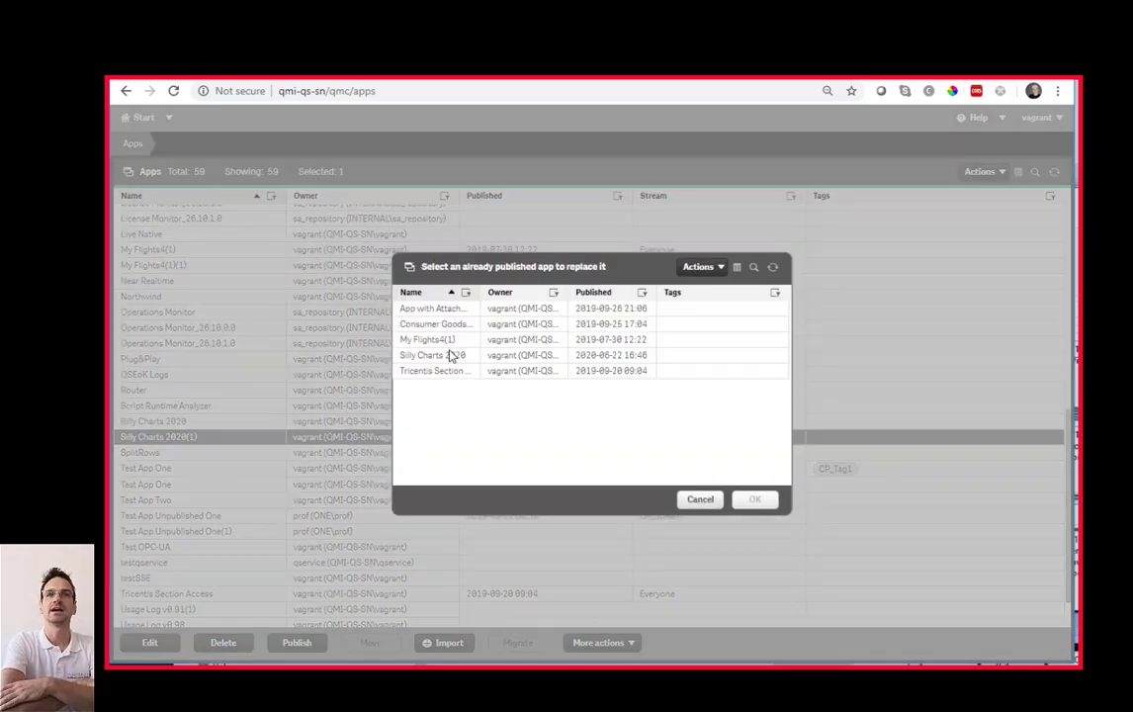
left_click(450, 355)
left_click(758, 500)
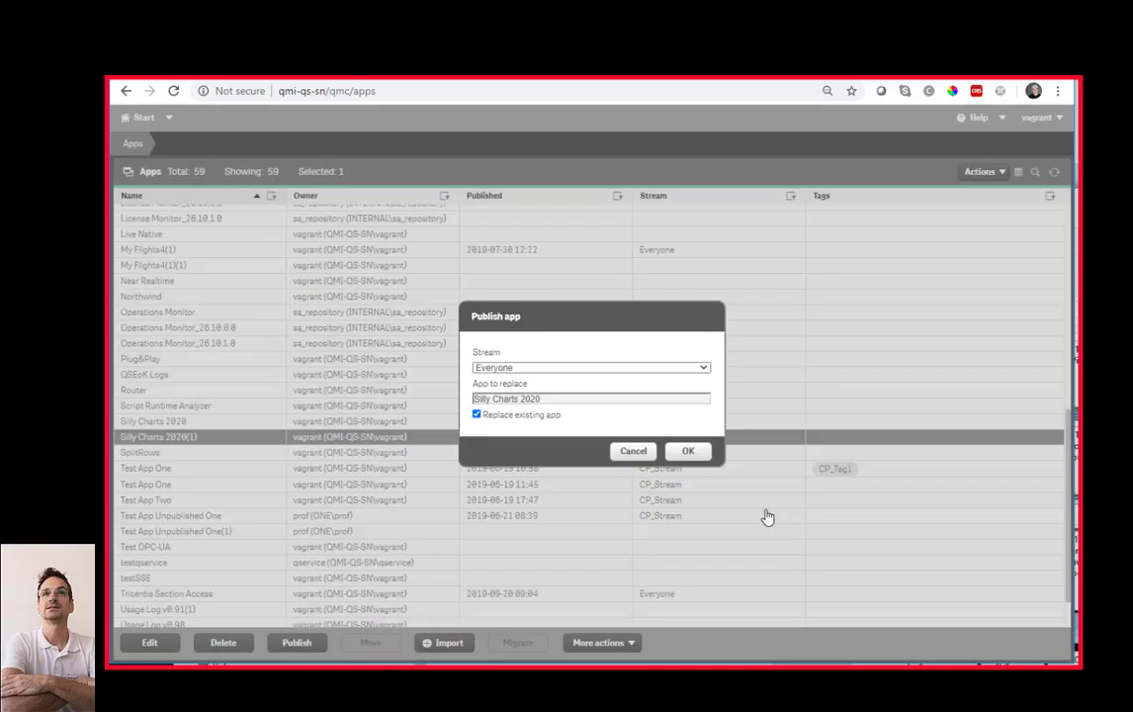
left_click(688, 453)
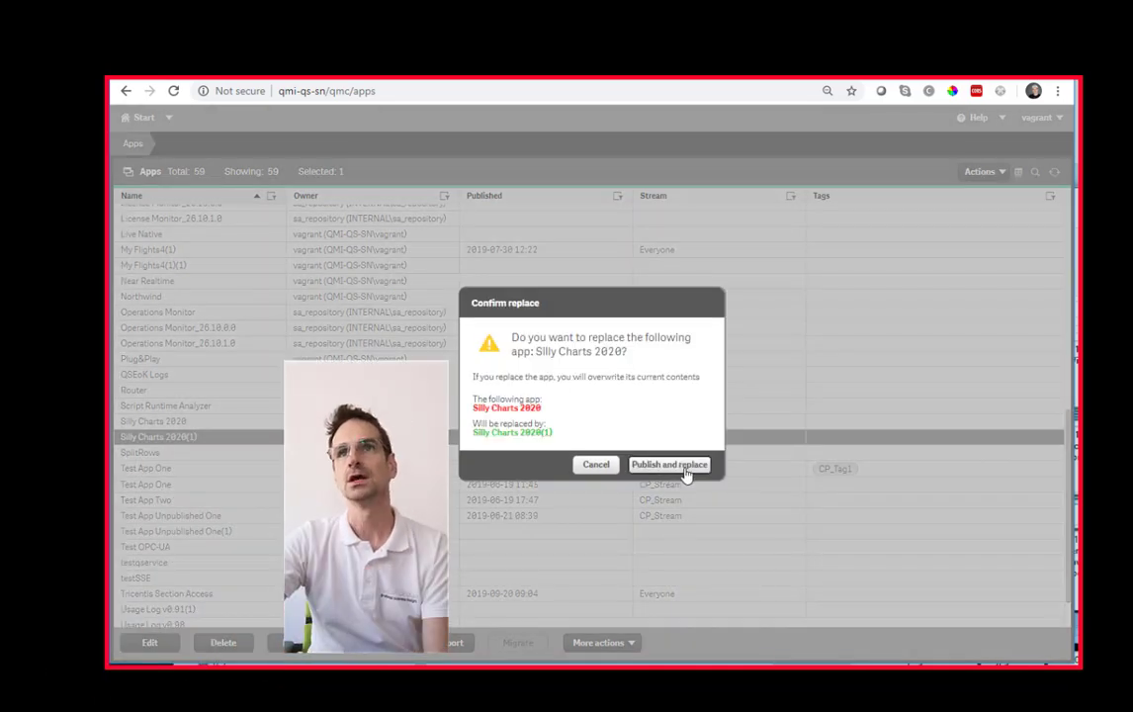
left_click(670, 465)
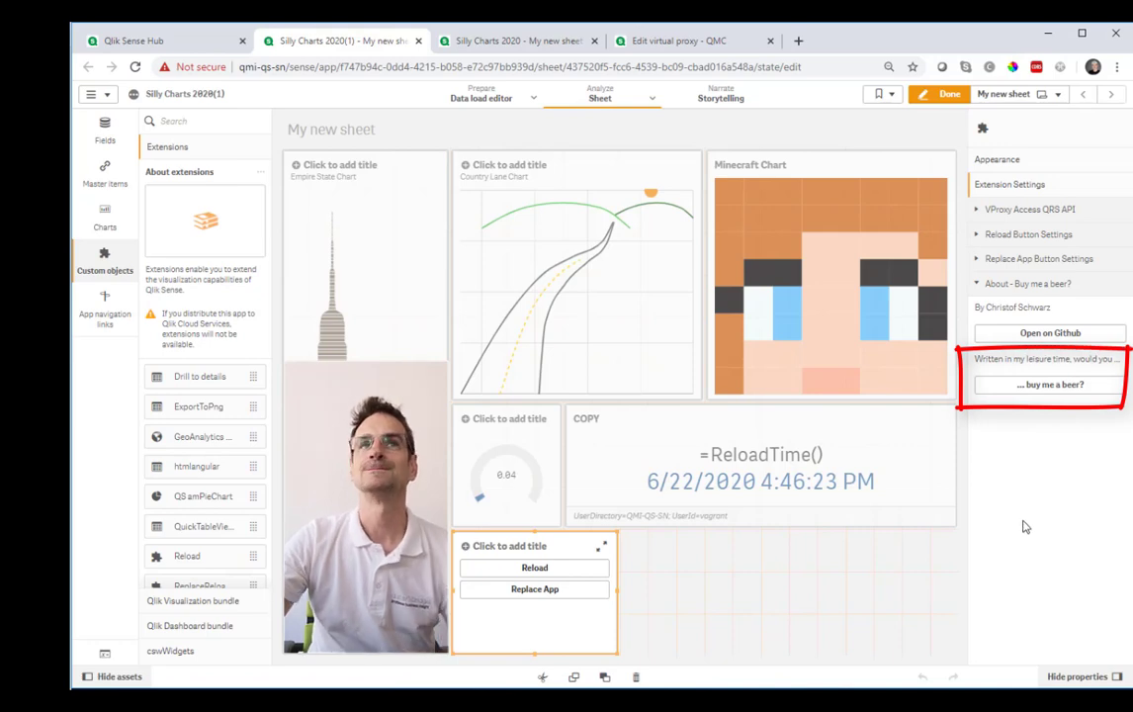
left_click(1051, 384)
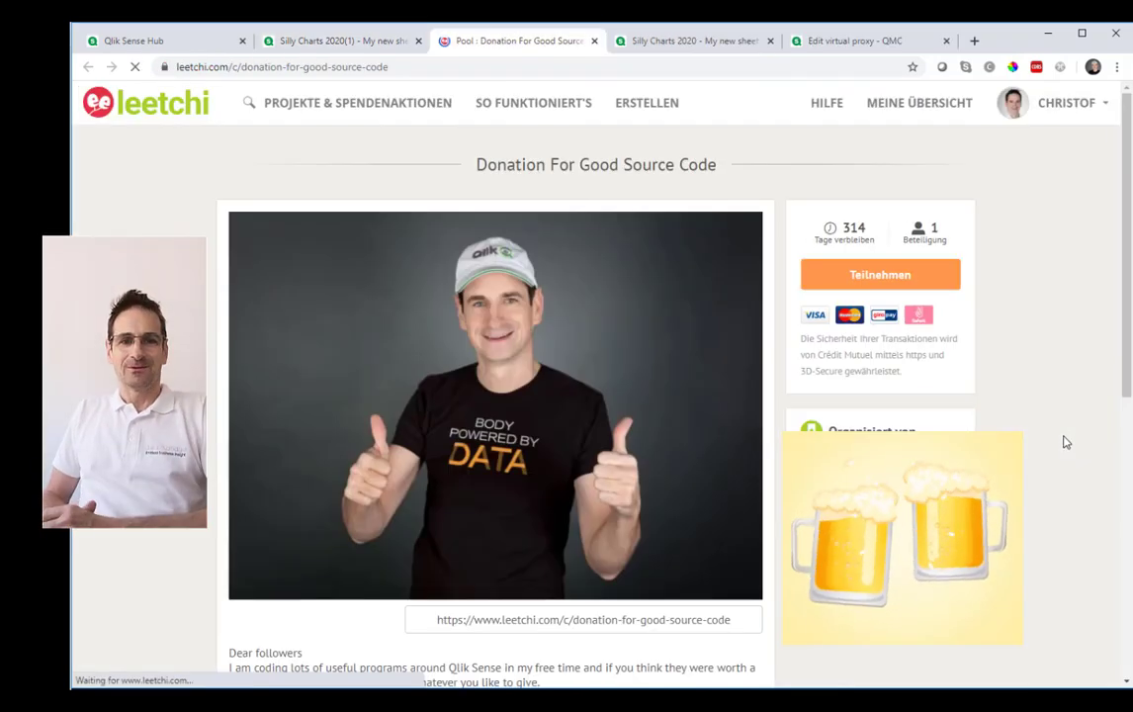